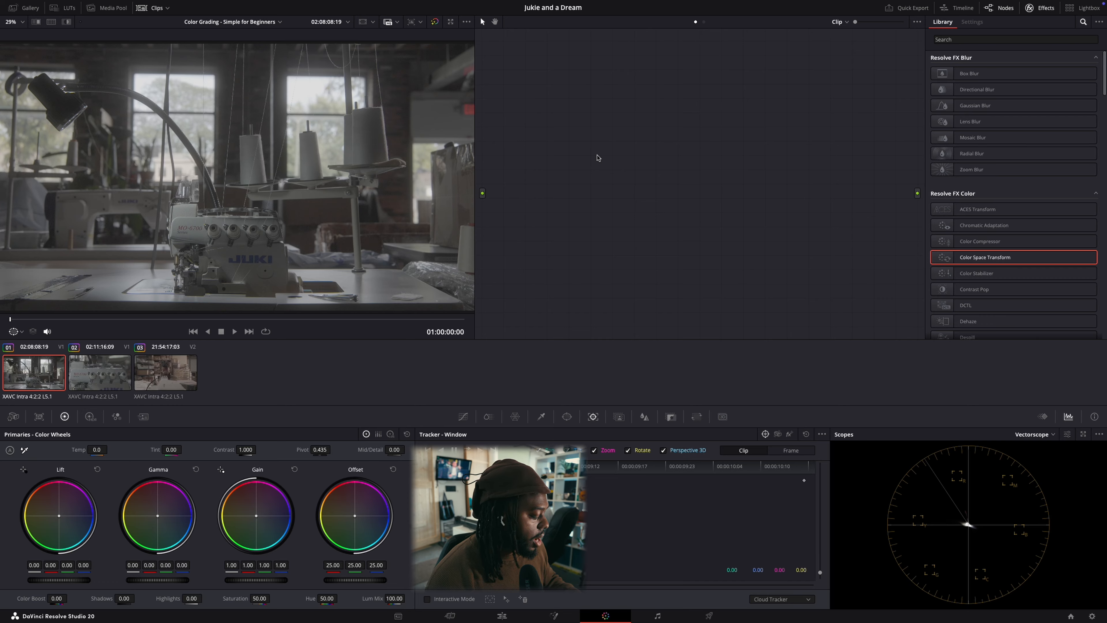
- Build a chain of five serial nodes for the first sewing machine clip
key("alt+s")
key("alt+s")
key("alt+s")
key("alt+s")
key("alt+s")
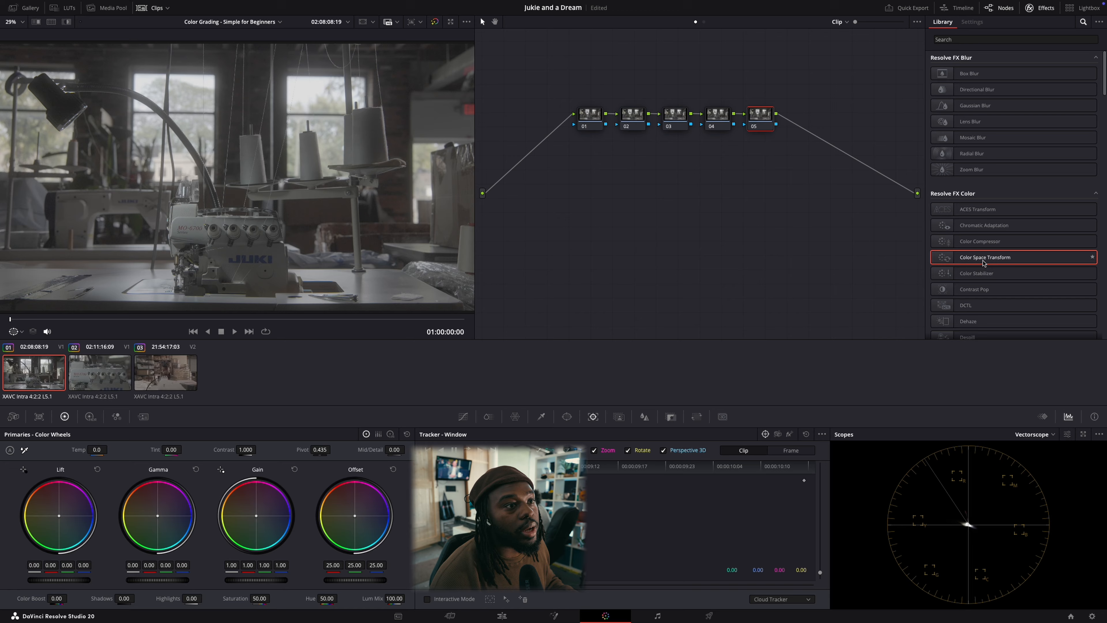
- Apply a Color Space Transform to node 01 with input color space Sony S-Gamut3.Cine and input gamma Sony S-Log3
left_click_drag(983, 262, 592, 118)
left_click(1012, 85)
key("s")
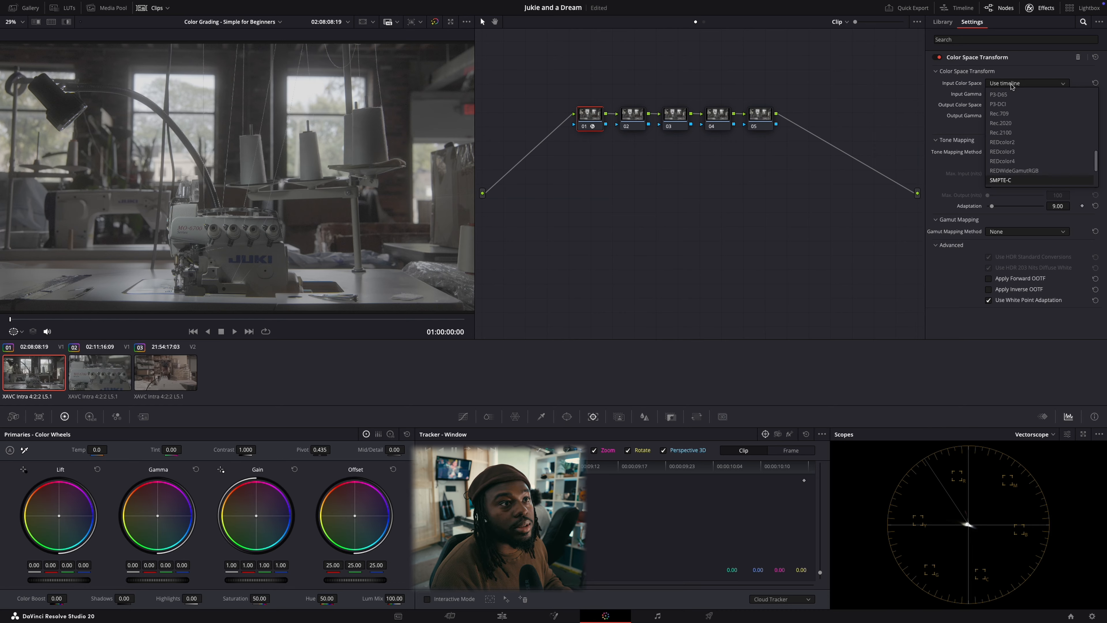
scroll(1013, 145, "down", 3)
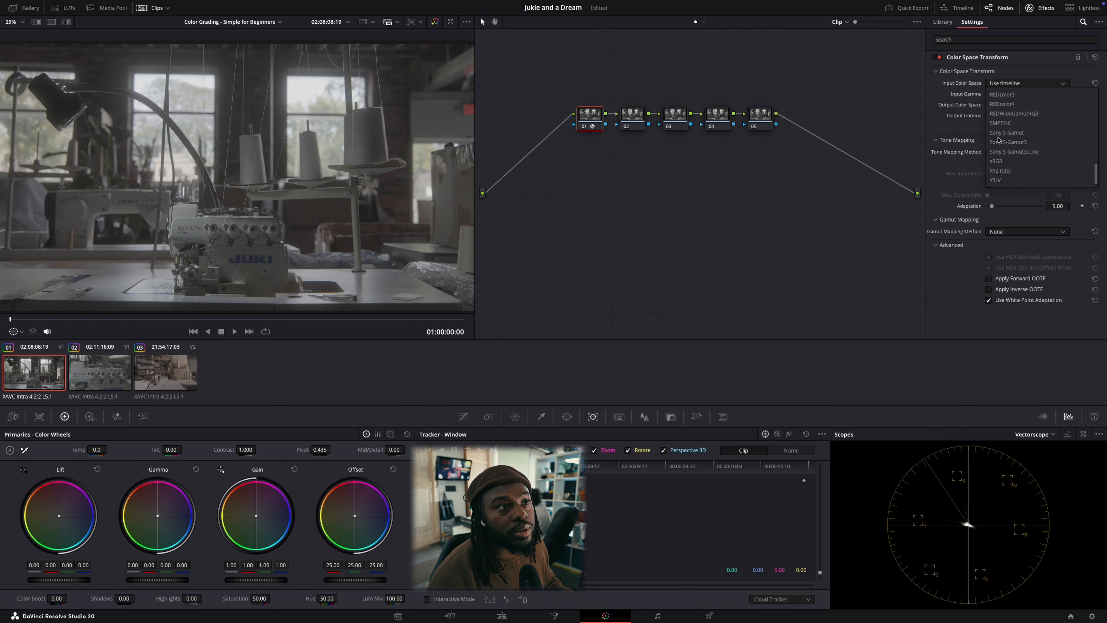
left_click(1013, 152)
left_click(1008, 94)
key("s")
scroll(1014, 130, "down", 3)
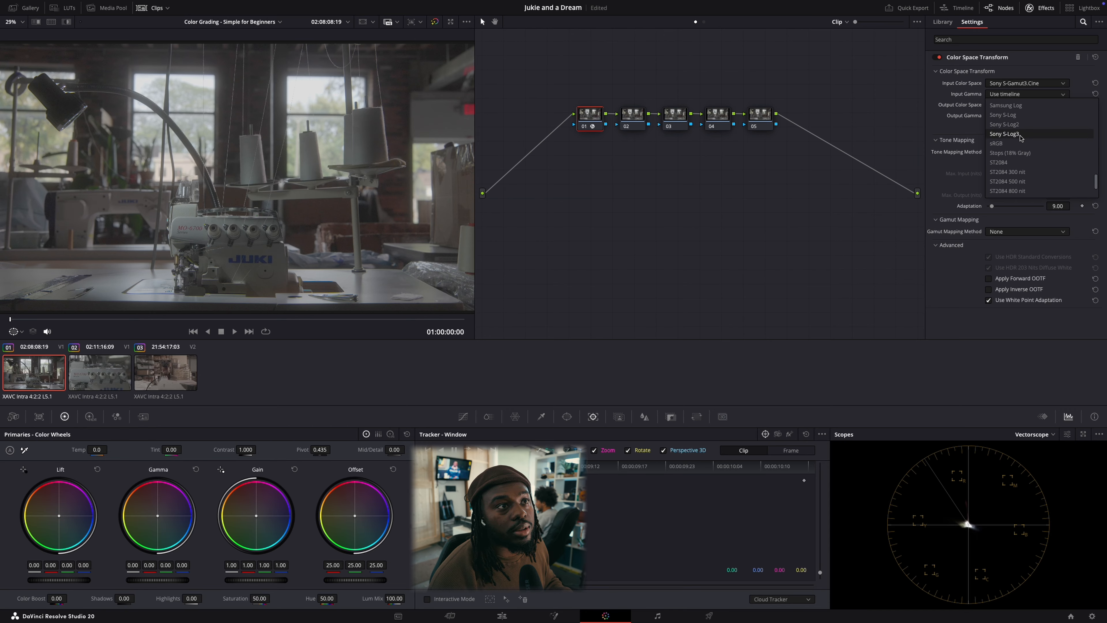
left_click(1021, 134)
- Set node 01's transform output to DaVinci Wide Gamut color space and DaVinci Intermediate gamma
left_click(1015, 106)
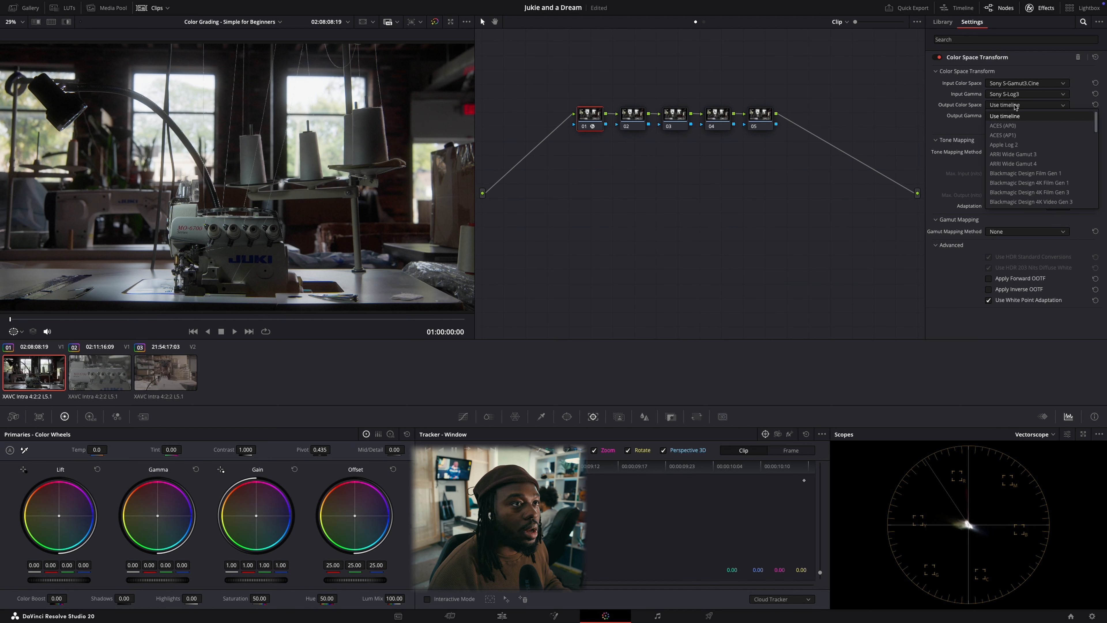
scroll(1016, 109, "down", 3)
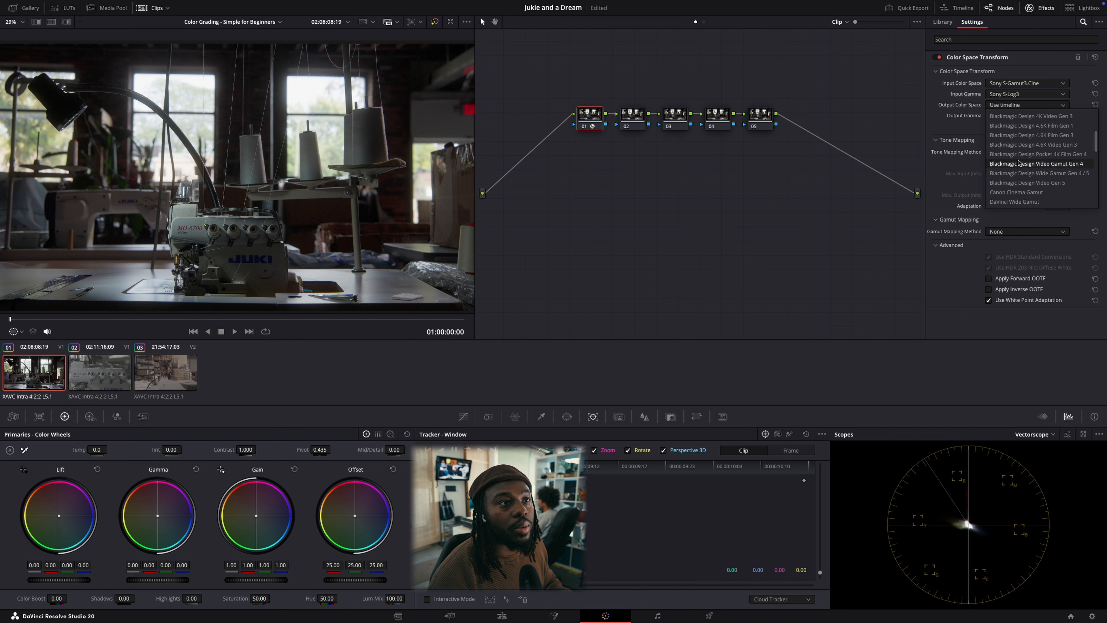
left_click(1014, 202)
left_click(1021, 116)
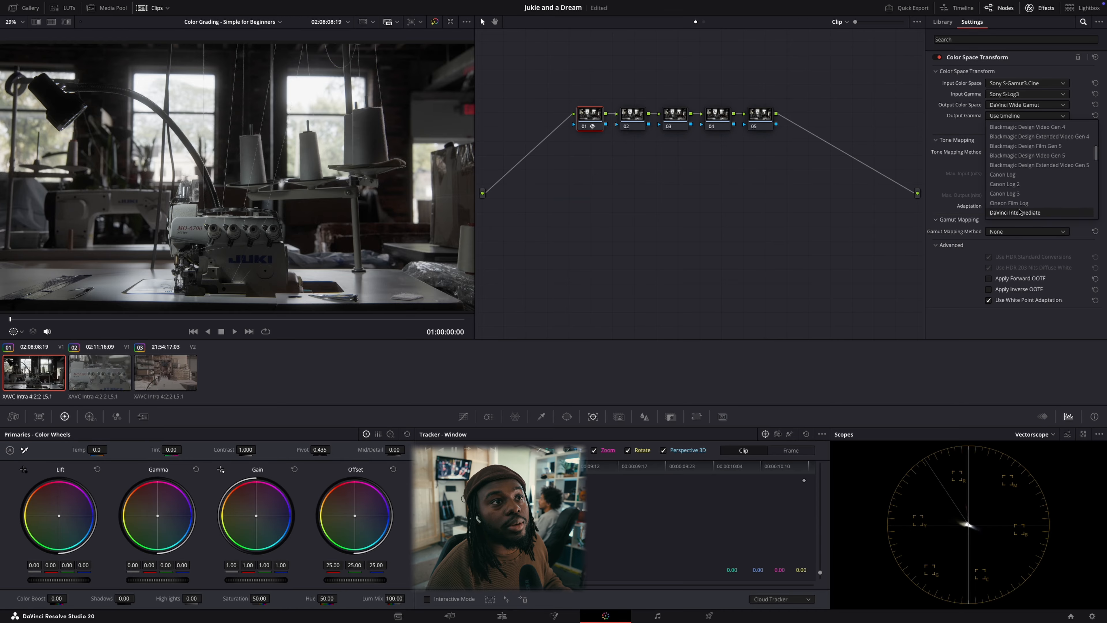
left_click(1019, 212)
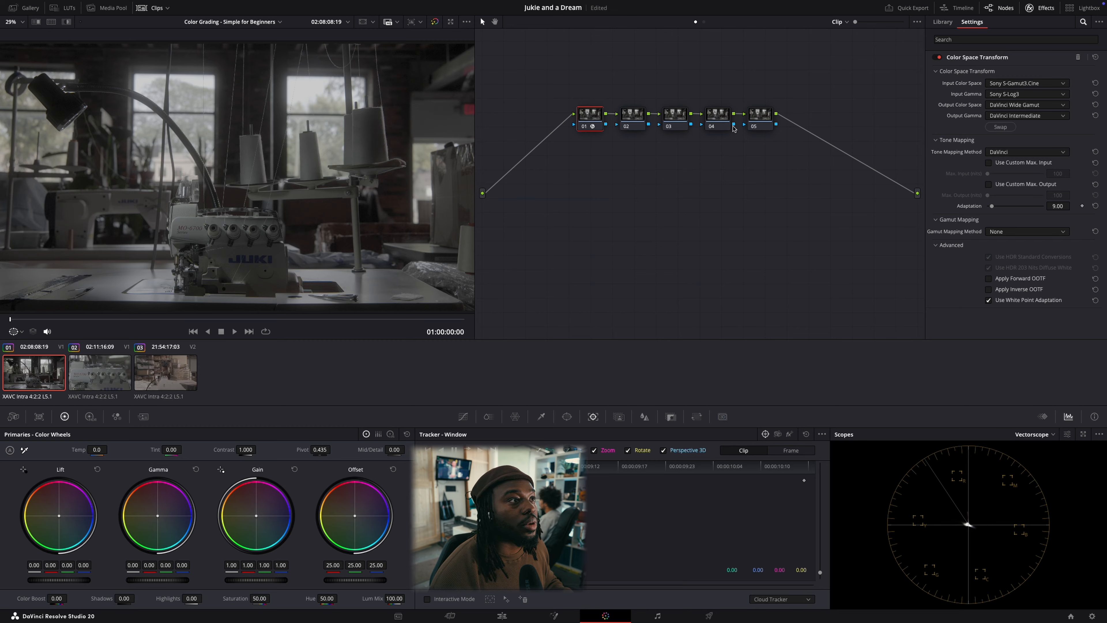
- Copy node 01's Color Space Transform onto node 05 and swap its input and output settings
left_click(766, 117)
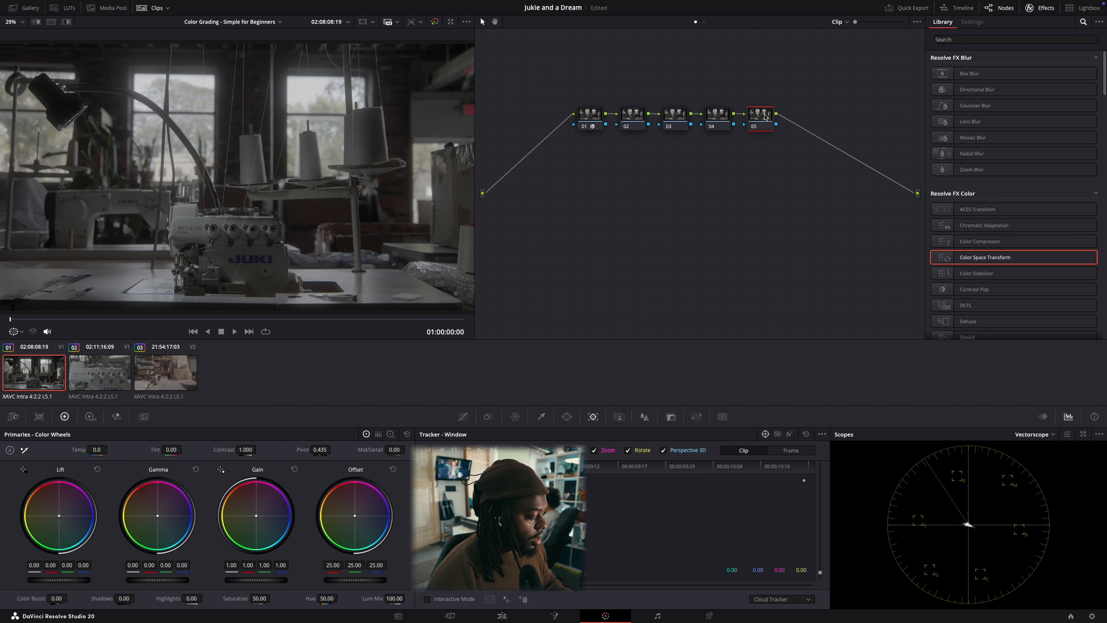
key("super+v")
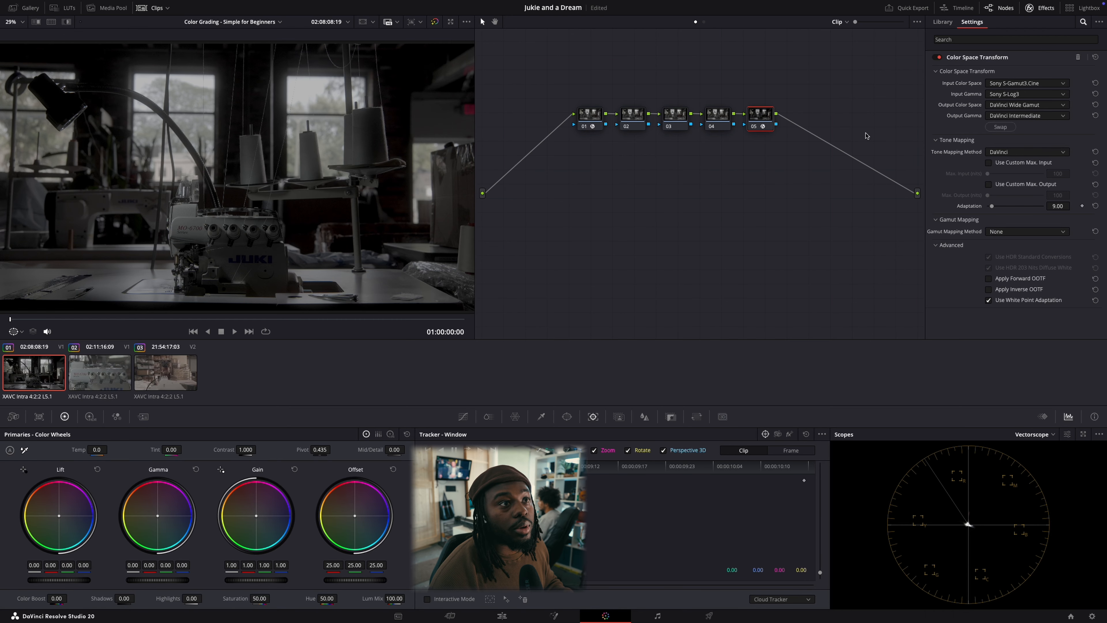
left_click(1001, 126)
- Set node 05's transform output to Rec.709 color space and Gamma 2.4
left_click(1015, 105)
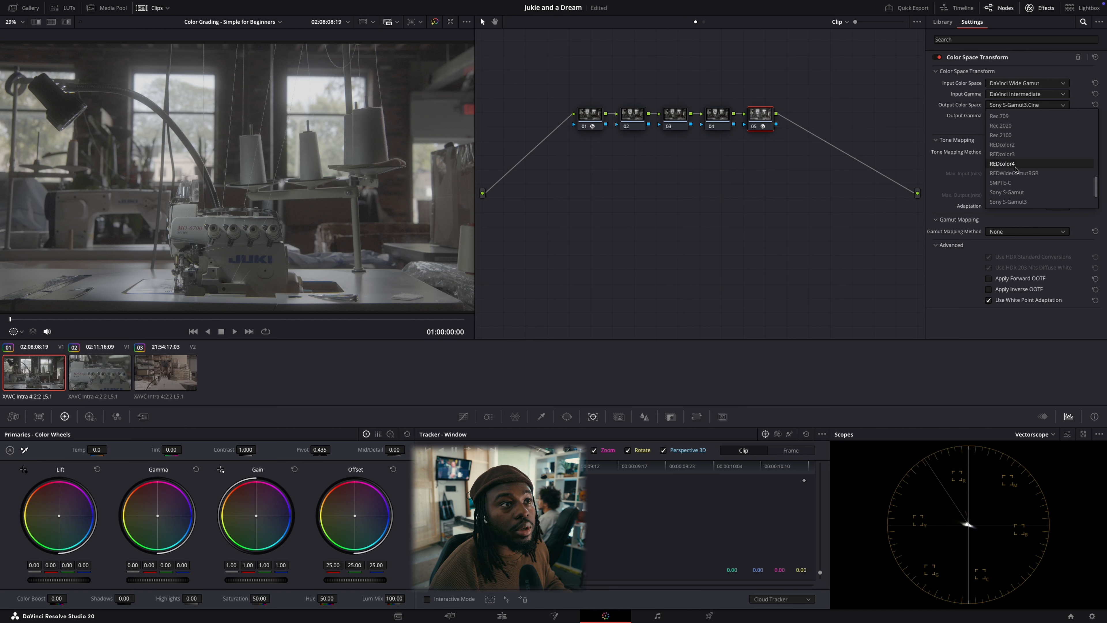
left_click(1012, 117)
left_click(1015, 117)
left_click(1027, 139)
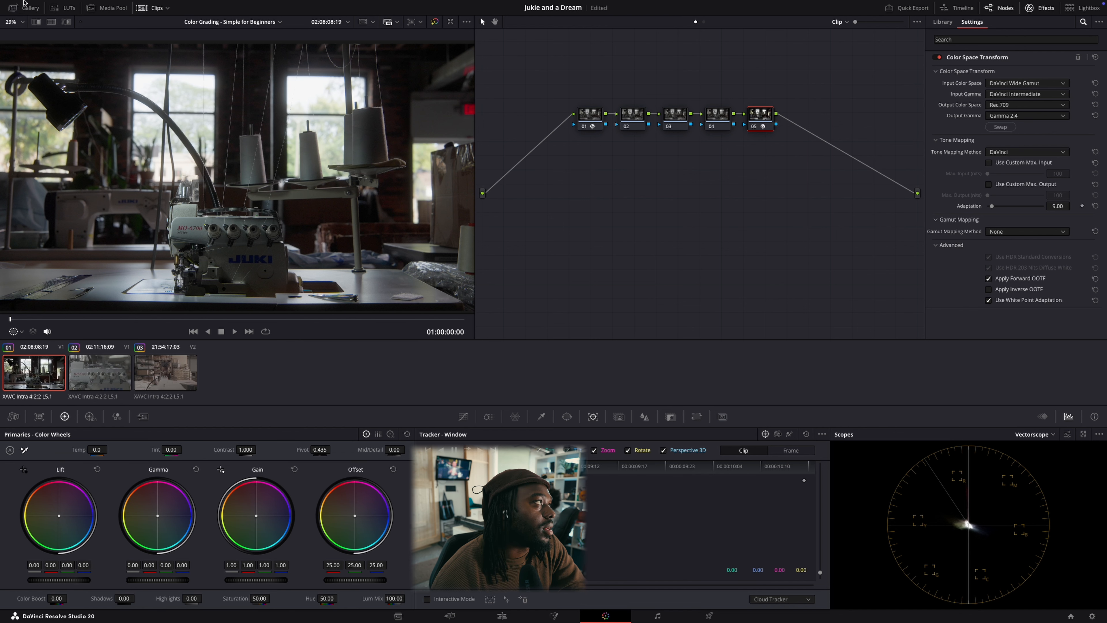
- Look through the system preferences for the General display and Rec.709 tagging options, and close them without saving
left_click(13, 5)
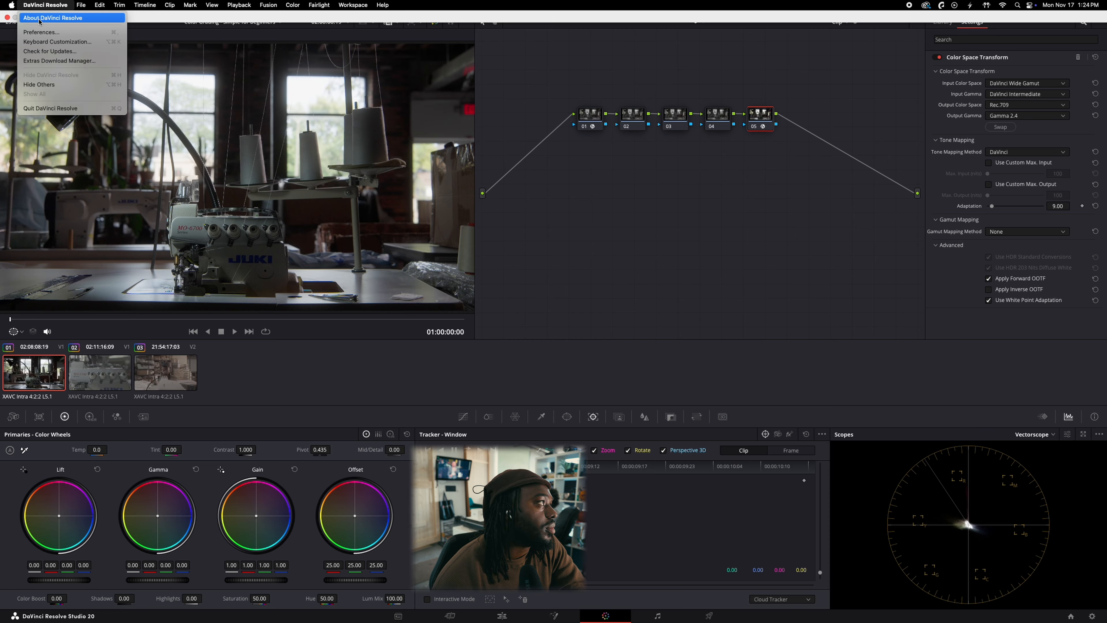
left_click(59, 35)
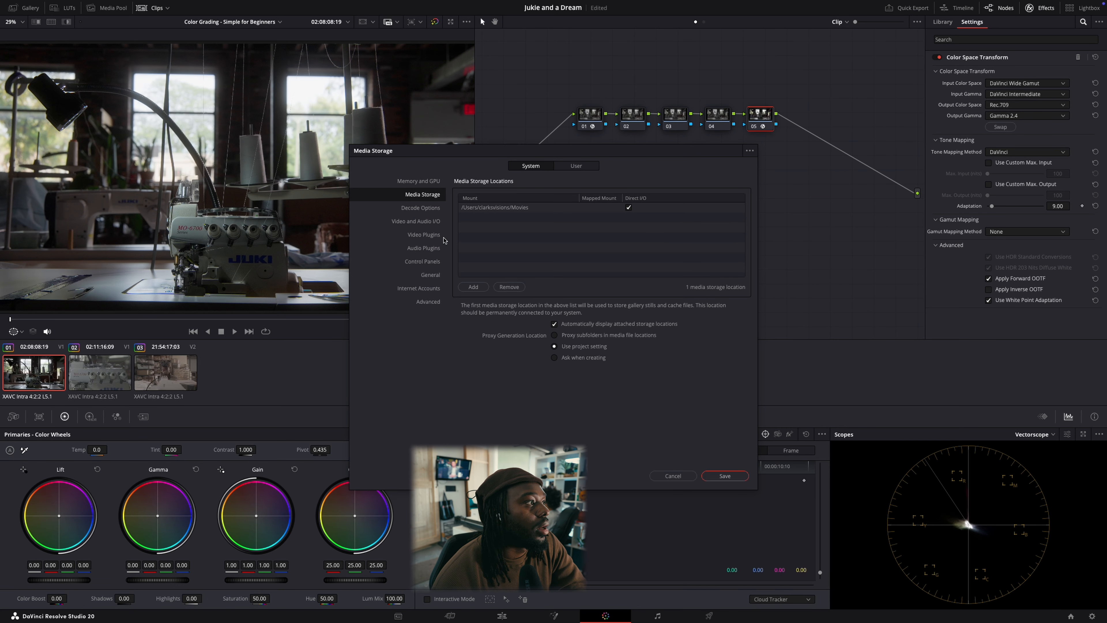
left_click(423, 248)
left_click(423, 263)
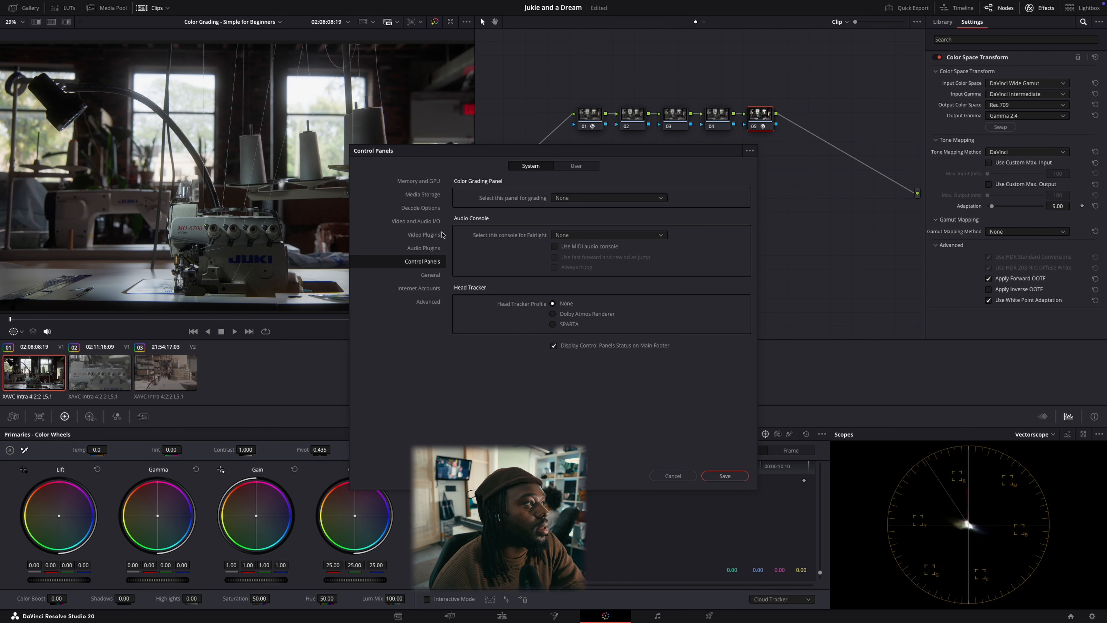
left_click(422, 211)
left_click(423, 237)
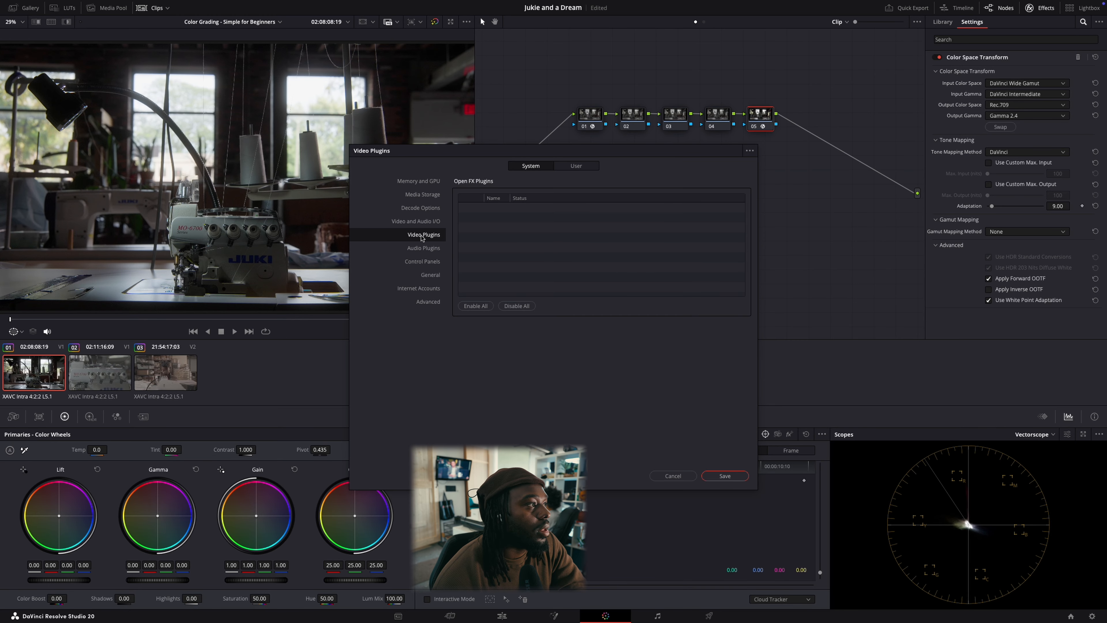
left_click(422, 249)
left_click(421, 261)
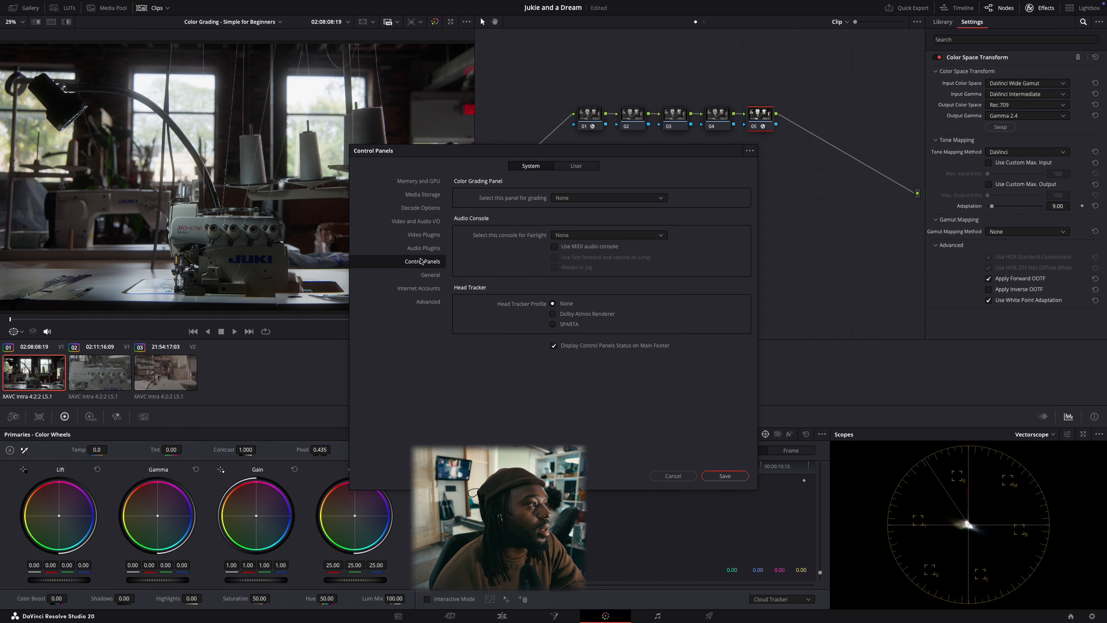
left_click(422, 273)
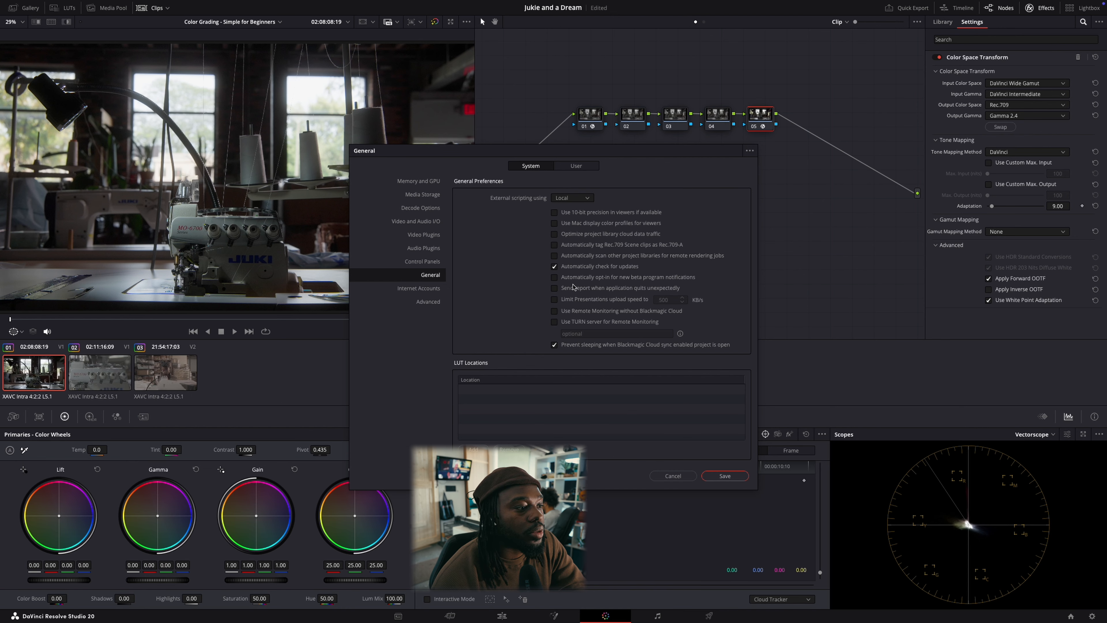
left_click(672, 476)
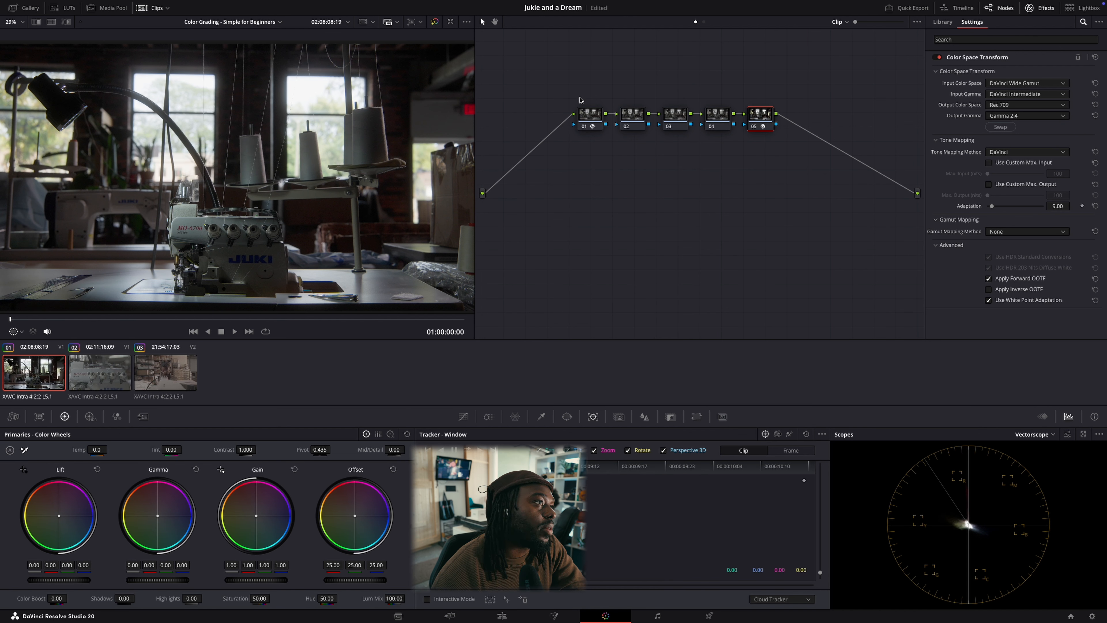
- Label node 02 "Exposure"
left_click(637, 123)
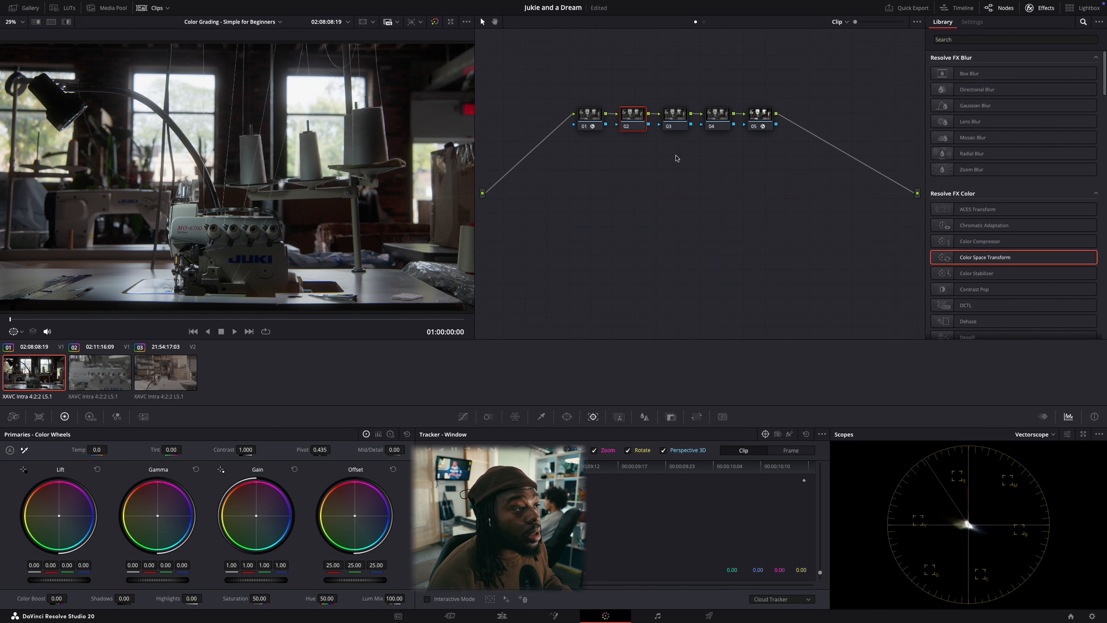
type("Exposure")
left_click(523, 264)
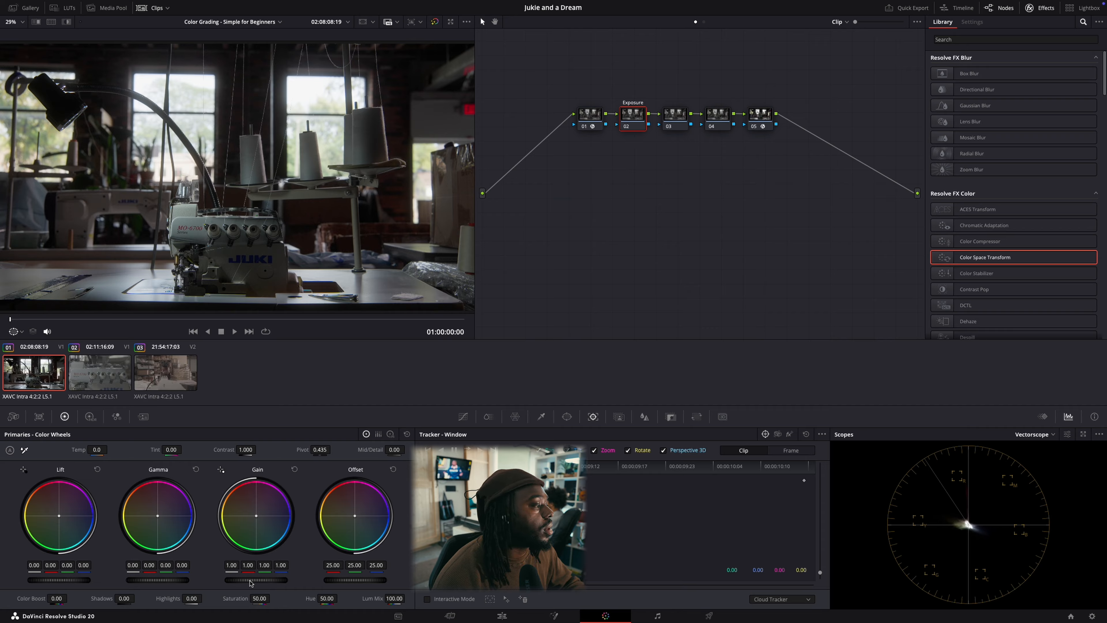
- Balance the Exposure node's brightness with Gain at about 1.32, Gamma about -0.01, a slightly lowered Lift and Highlights at -76.50
left_click_drag(247, 584, 260, 582)
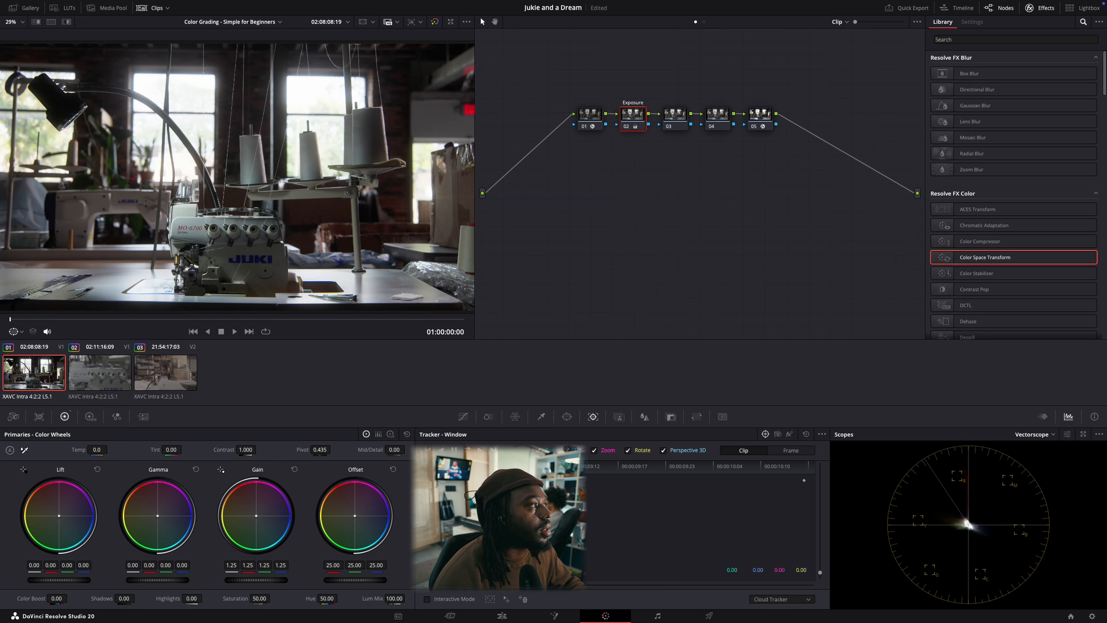
left_click_drag(187, 580, 184, 580)
left_click_drag(90, 580, 79, 582)
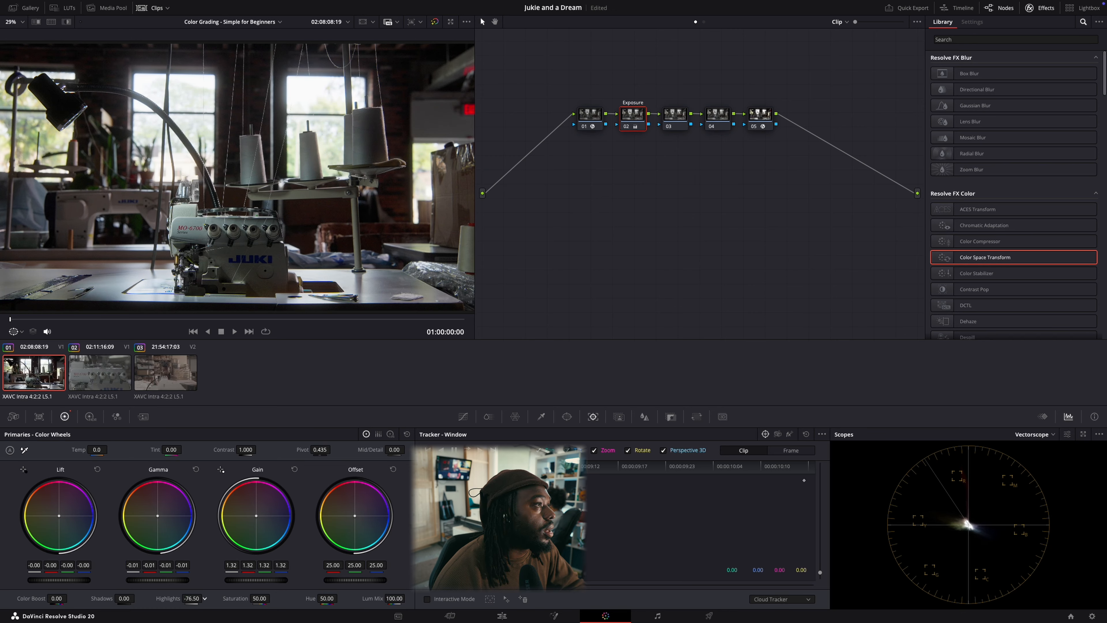
- Label node 03 "WB"
left_click(678, 117)
right_click(678, 115)
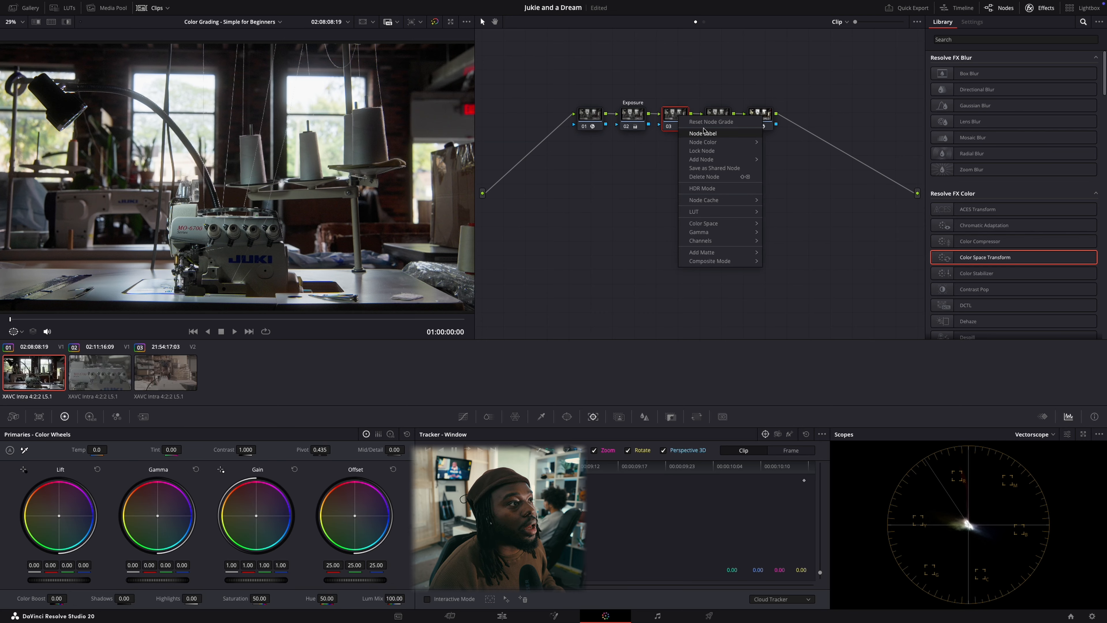
left_click(708, 123)
right_click(683, 125)
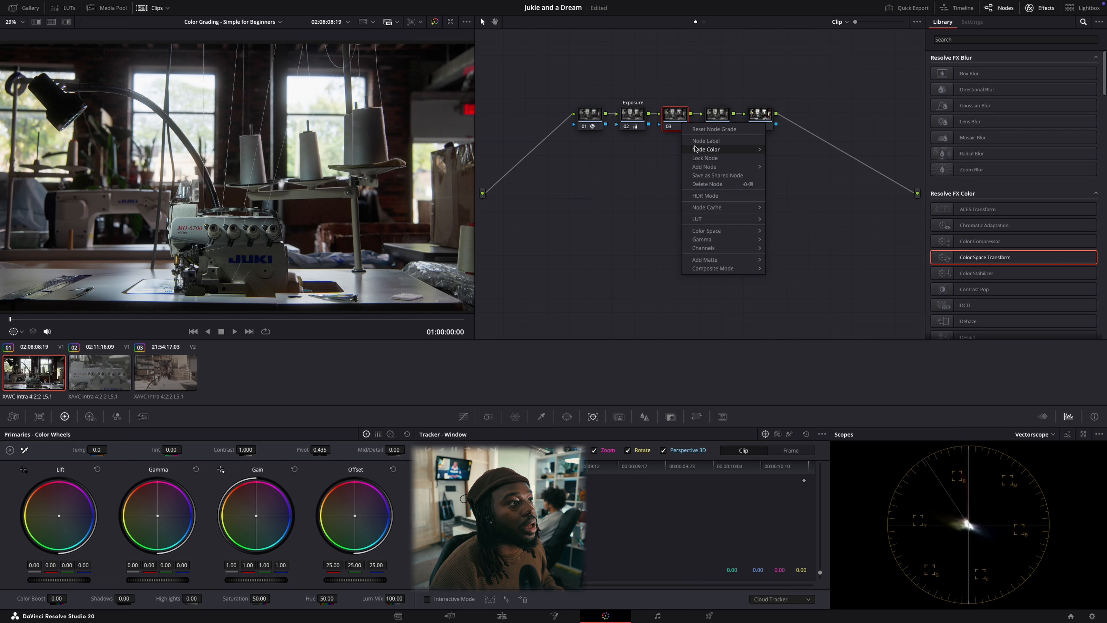
left_click(706, 142)
type("WB")
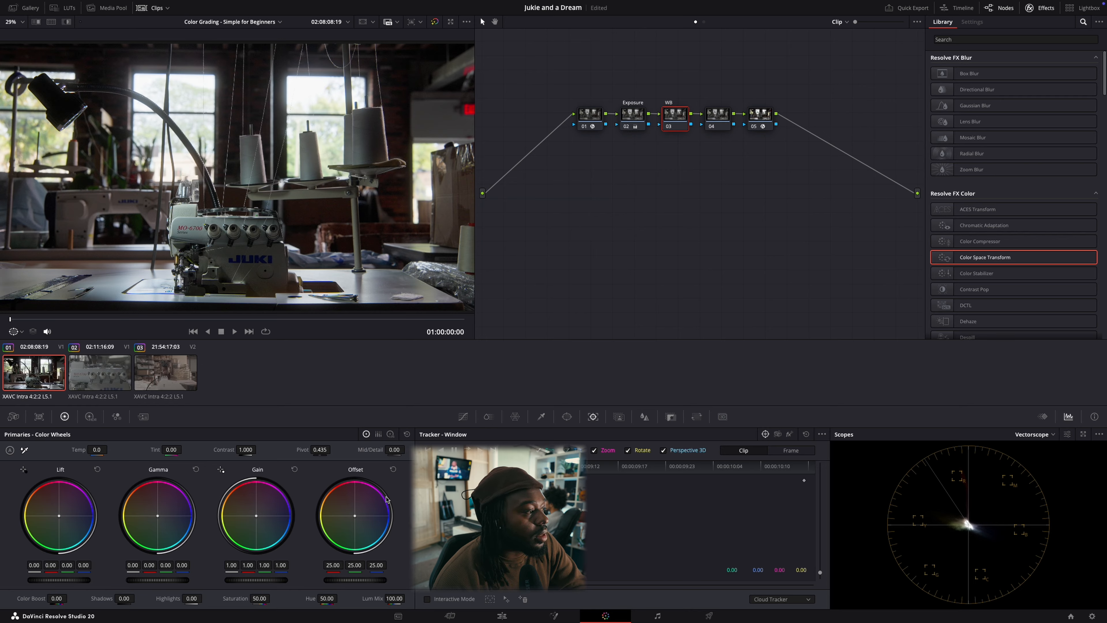
- Try balancing the WB node with an Offset color shift and a white balance sample from the window, resetting the primaries after each attempt
left_click_drag(356, 519, 355, 516)
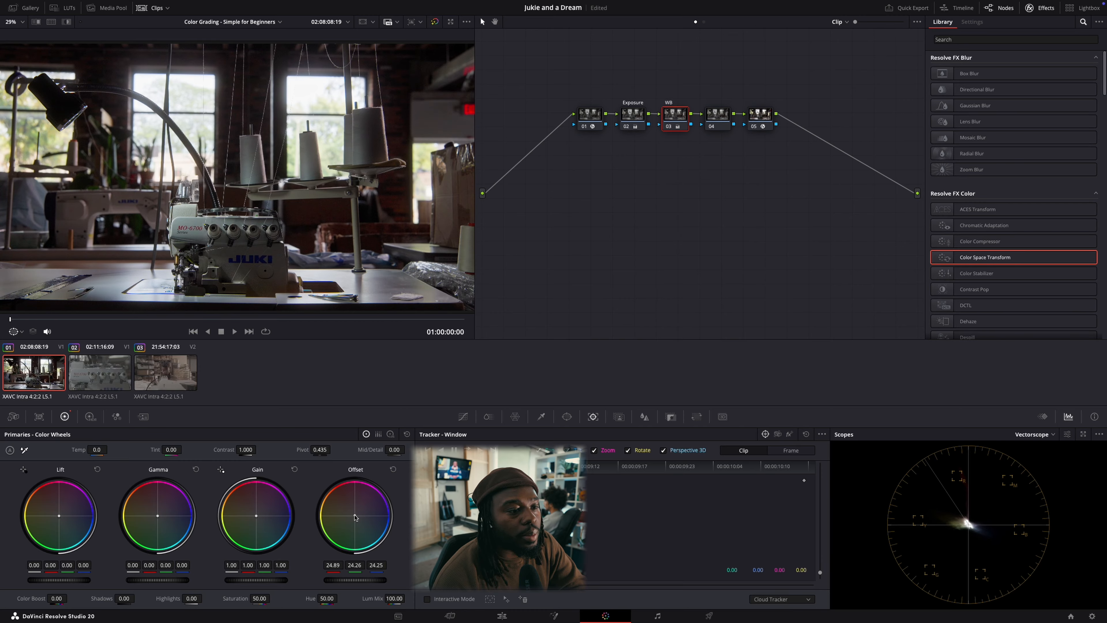
left_click(408, 435)
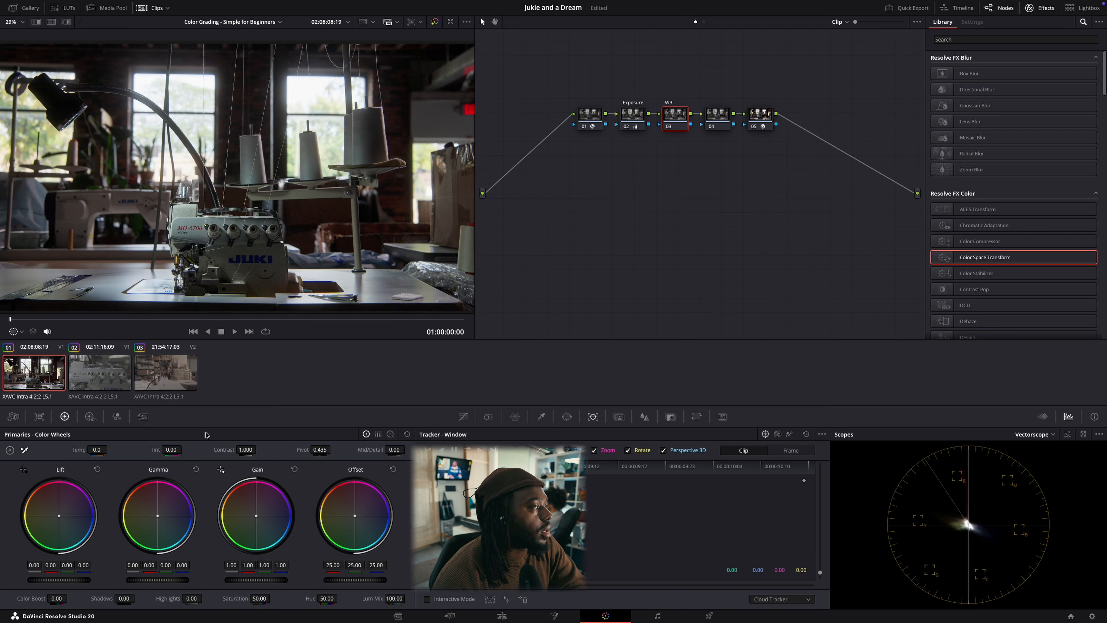
left_click(25, 450)
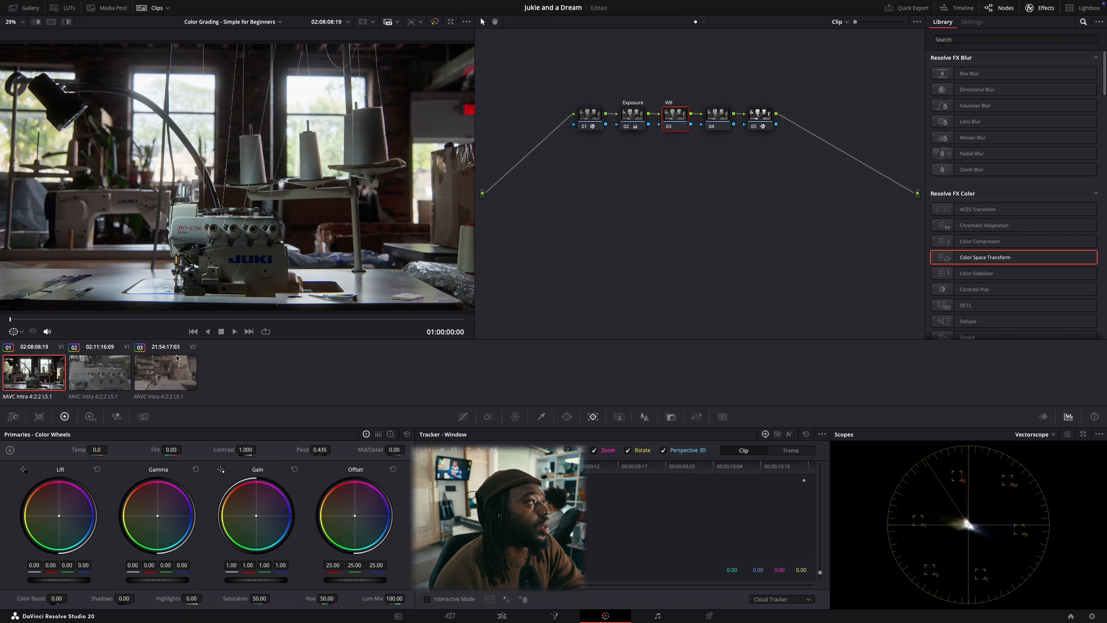
left_click(291, 82)
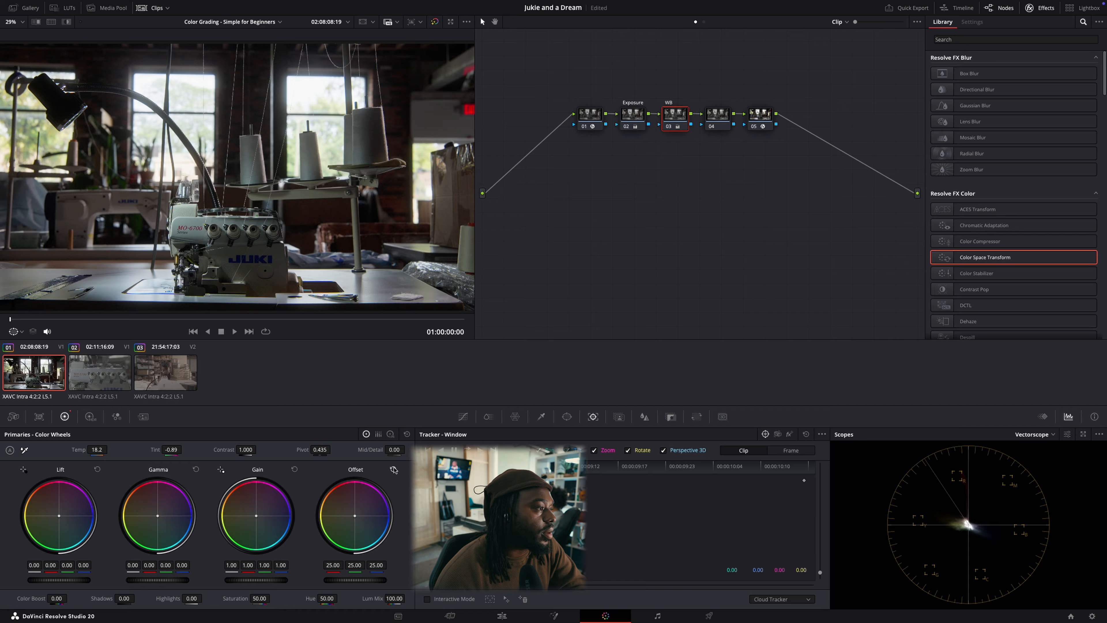
left_click(407, 434)
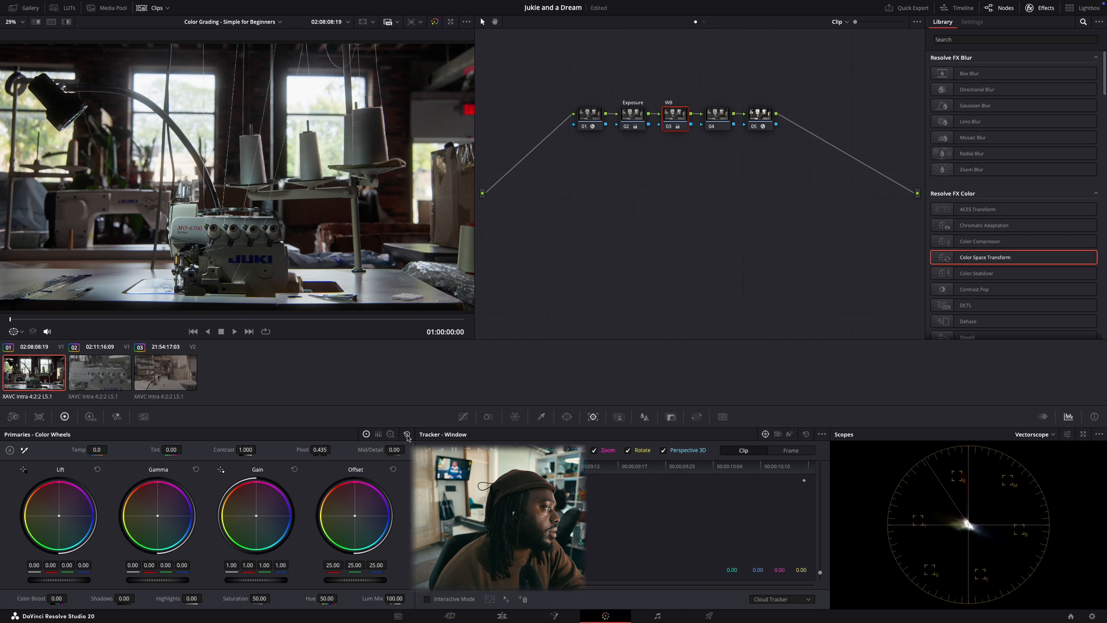
- White balance the WB node by sampling the bright window beside the large thread cone
left_click(24, 450)
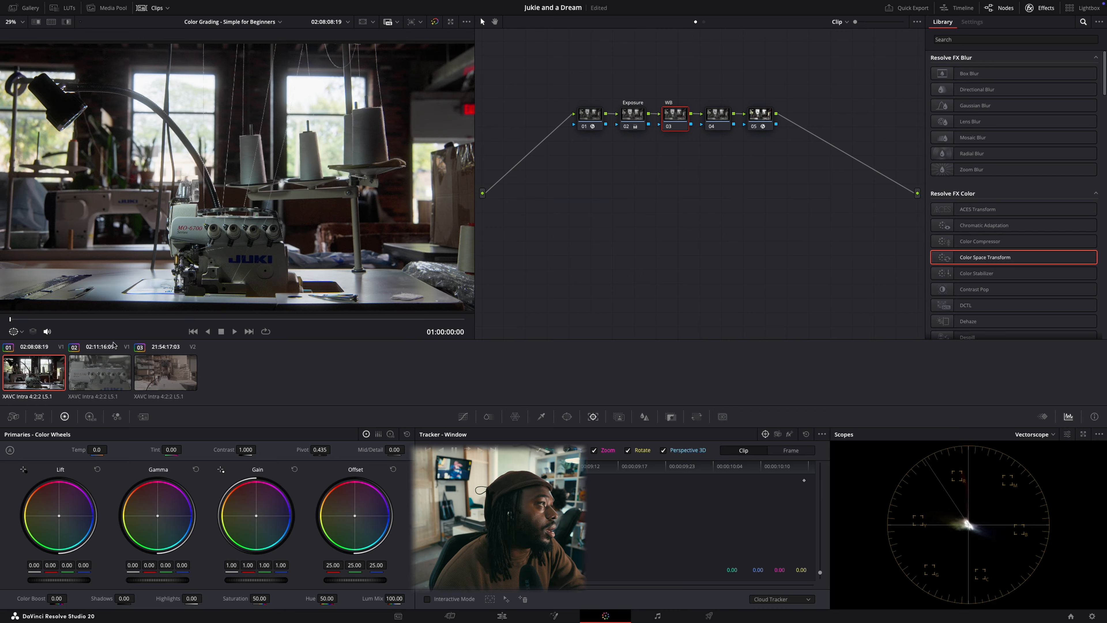
left_click(301, 91)
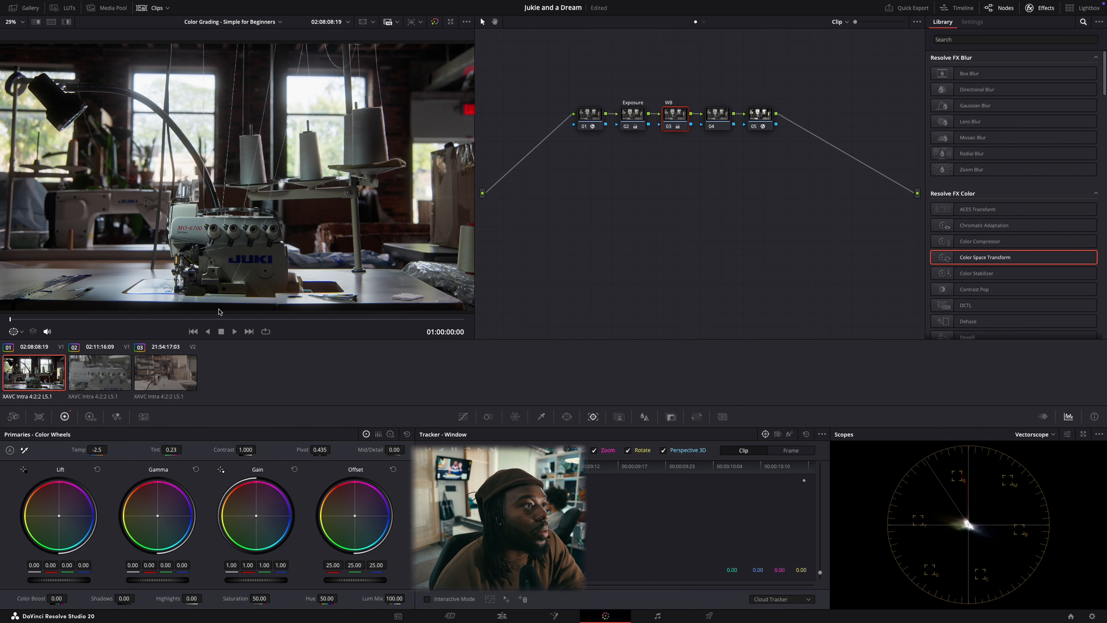
- Try a slight Offset color shift on node 04 and reset the Offset wheel
left_click(727, 121)
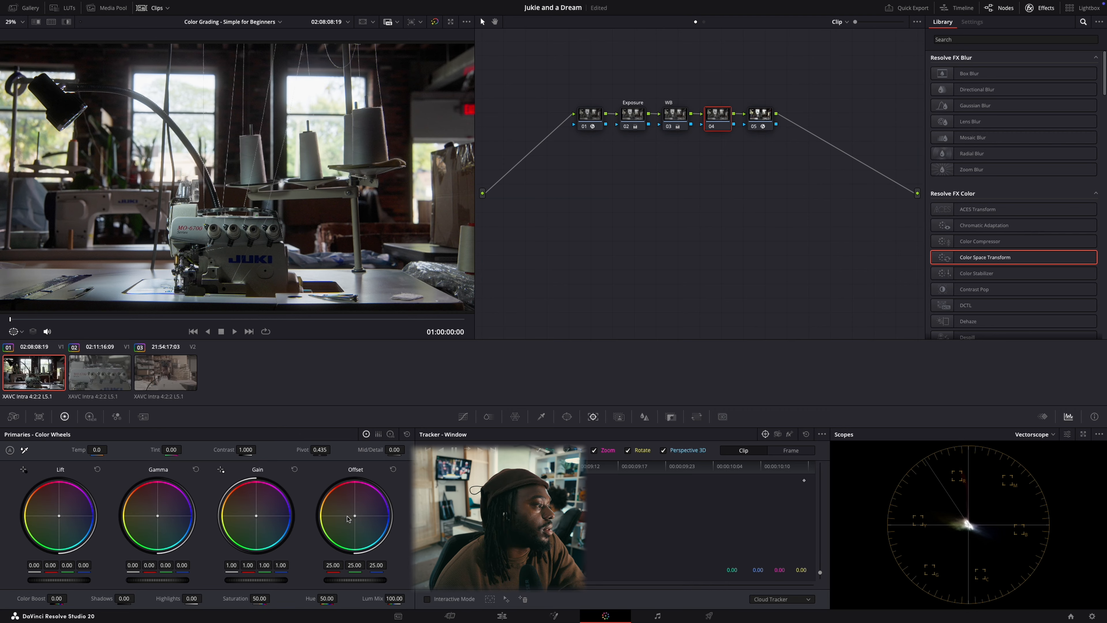
left_click_drag(354, 517, 352, 518)
left_click(393, 469)
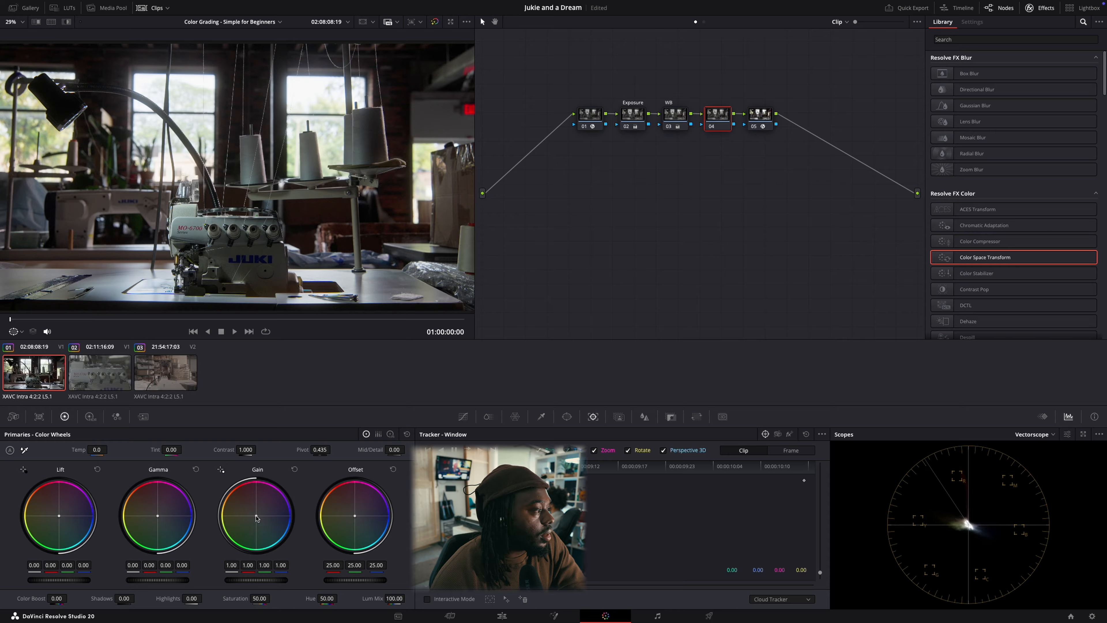
- Shift node 04's Gain toward teal-blue at about 0.95, 1.01, 1.05 and its Gamma slightly warm at about 0.01, 0.00, -0.01
left_click_drag(257, 518, 259, 520)
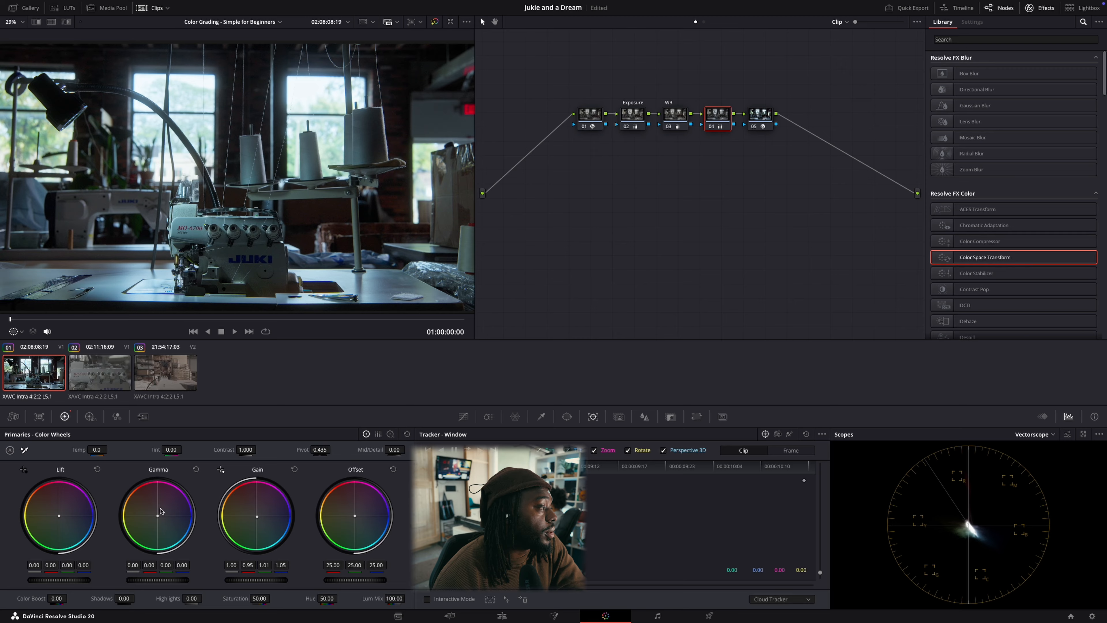
left_click_drag(158, 516, 156, 515)
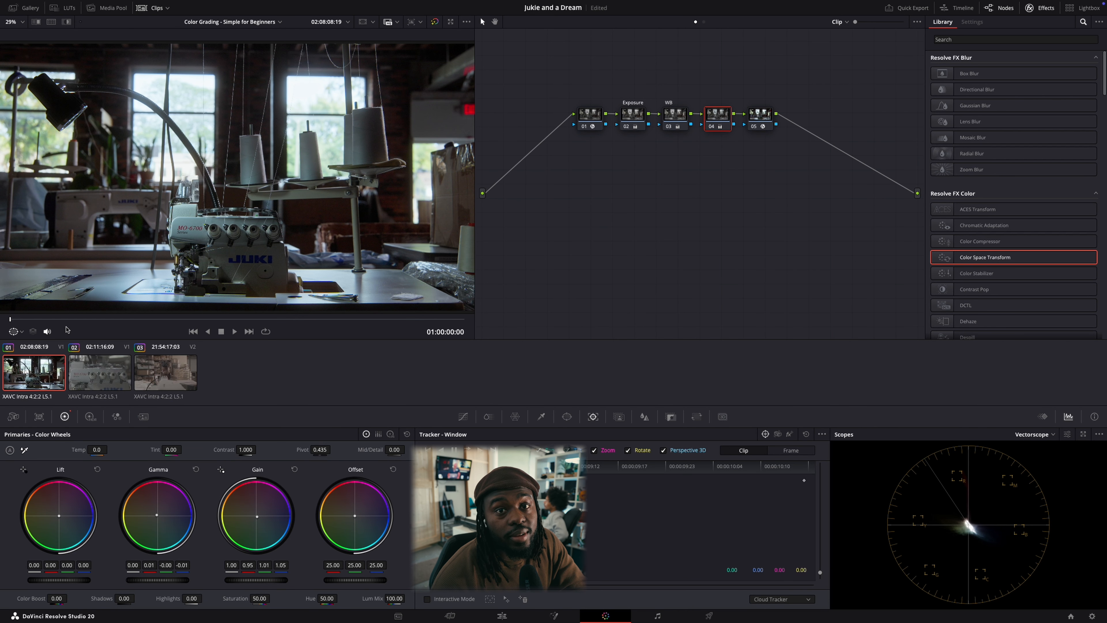
- Apply the grade from clip 01 to clip 02, the sewing machine close-up
left_click(103, 381)
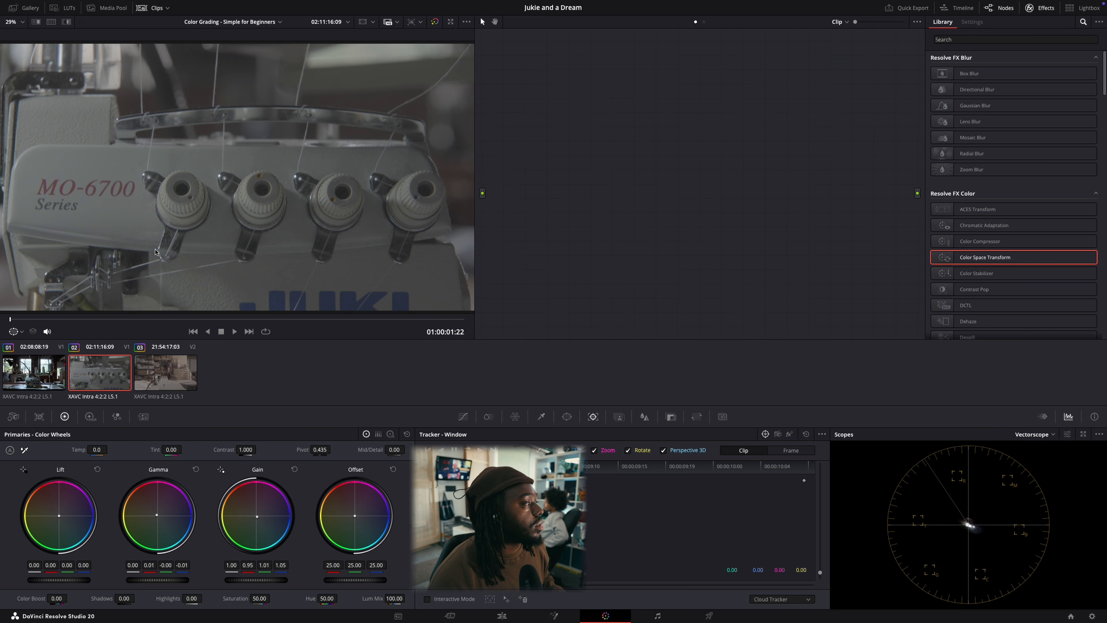
right_click(38, 378)
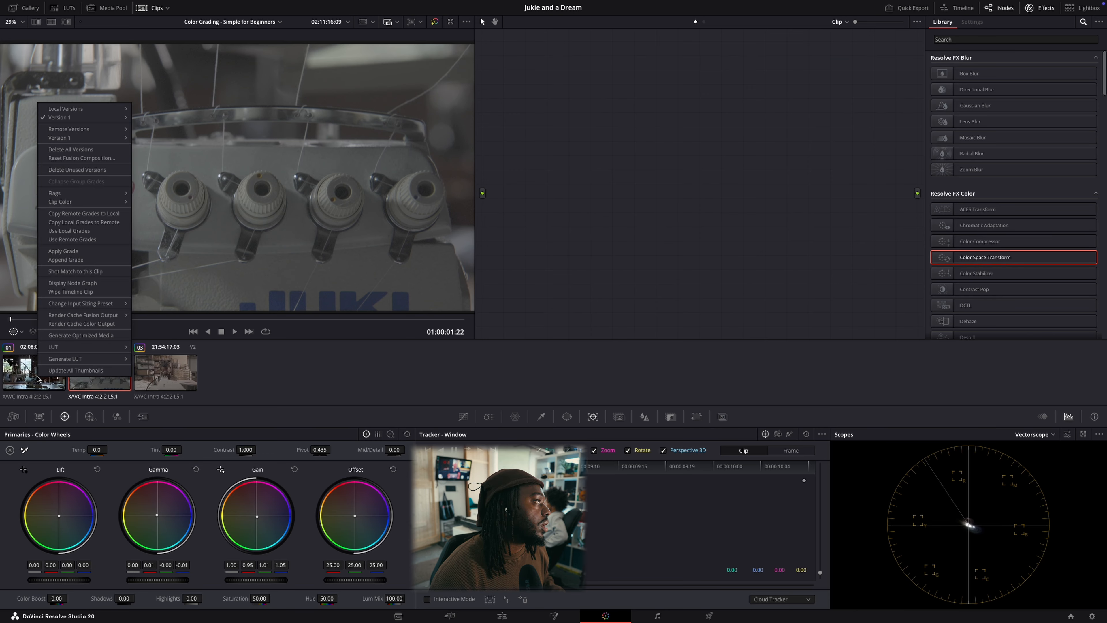
left_click(99, 251)
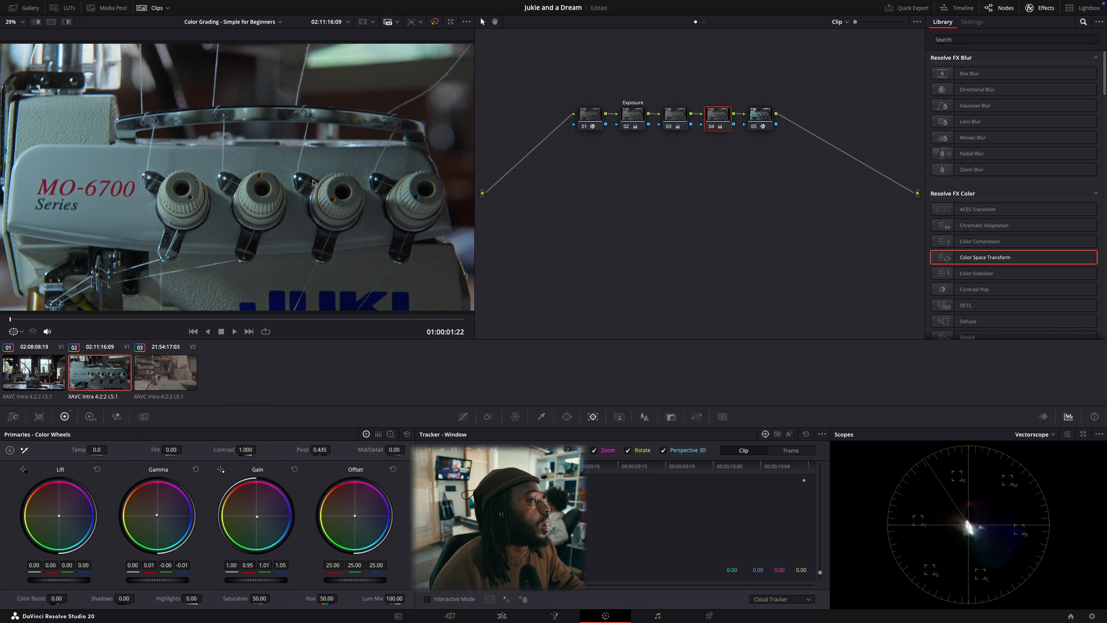
- Apply the grade from clip 02 to clip 03, the shot of the man sewing
left_click(163, 387)
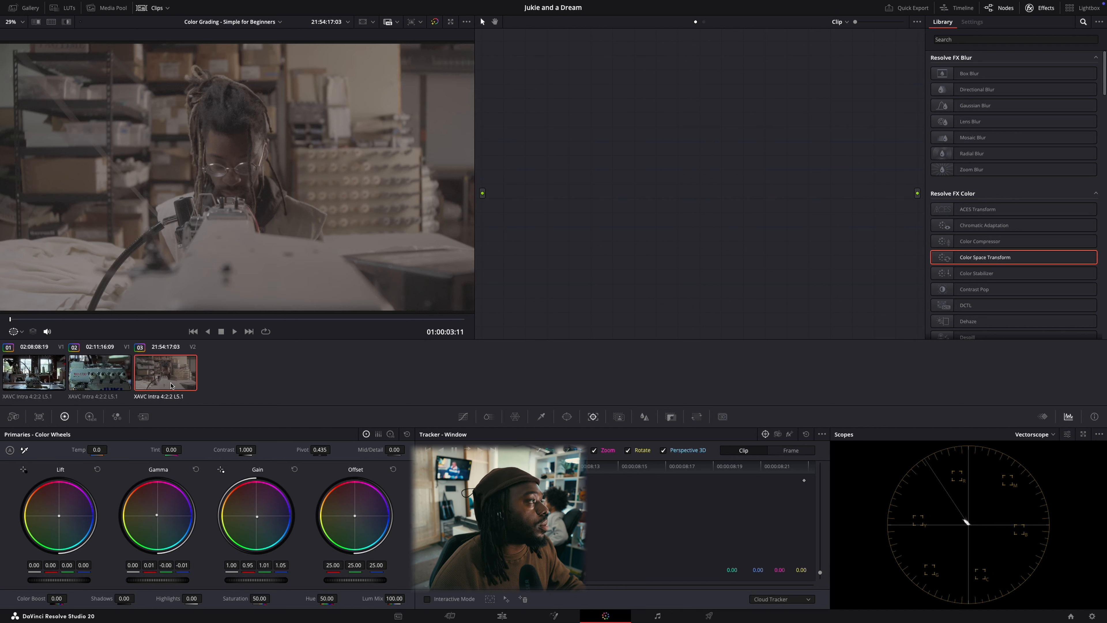
right_click(116, 374)
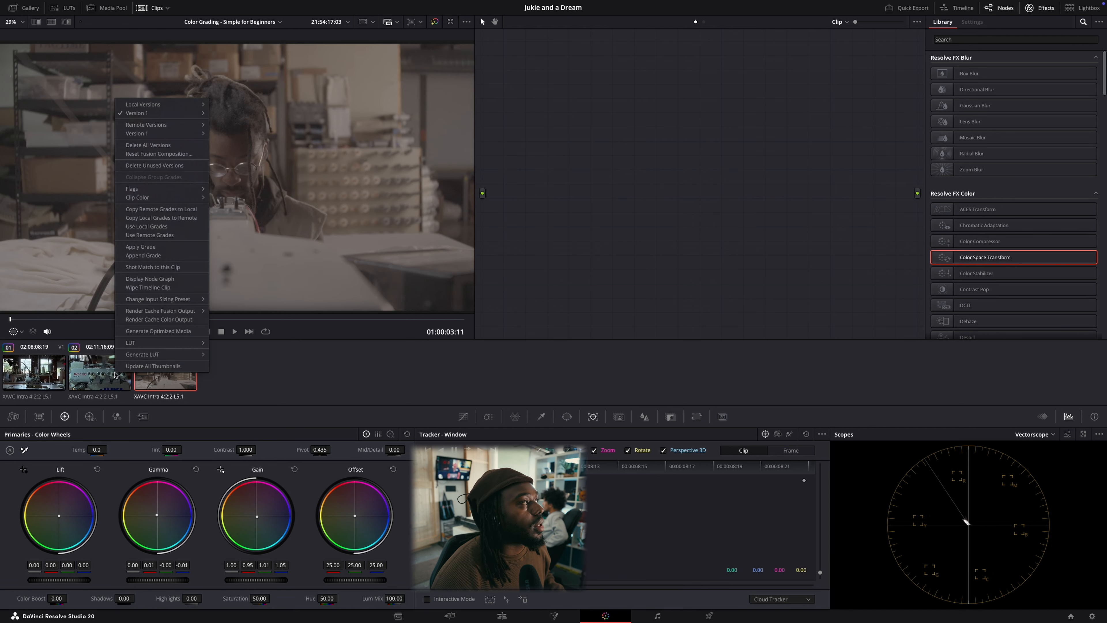
left_click(174, 248)
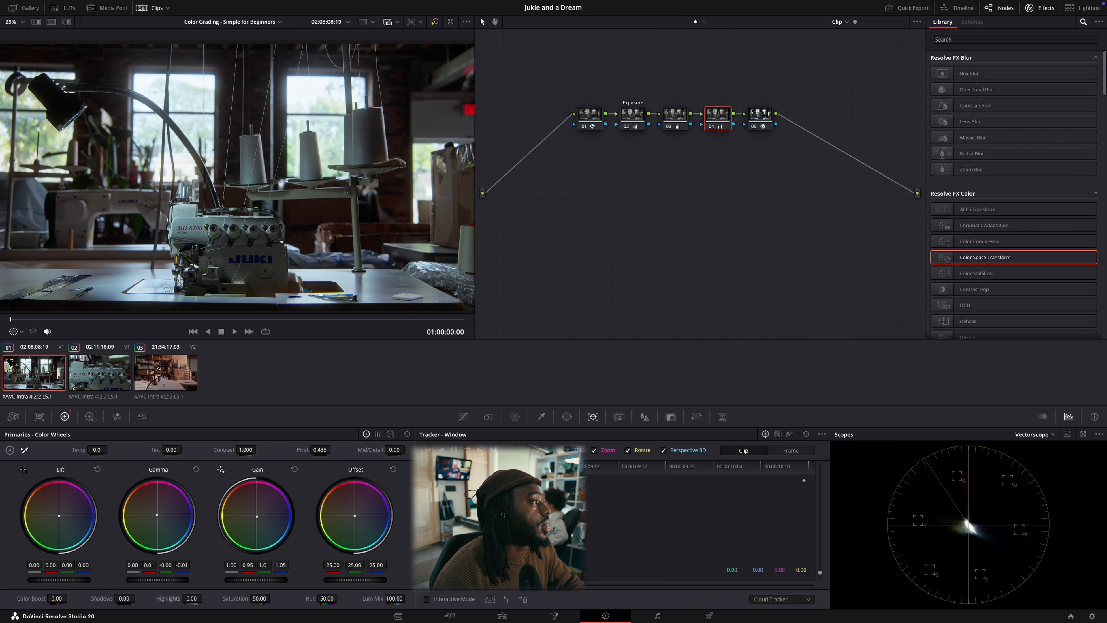
- Reset the grade of node 03 on clip 03
left_click(674, 119)
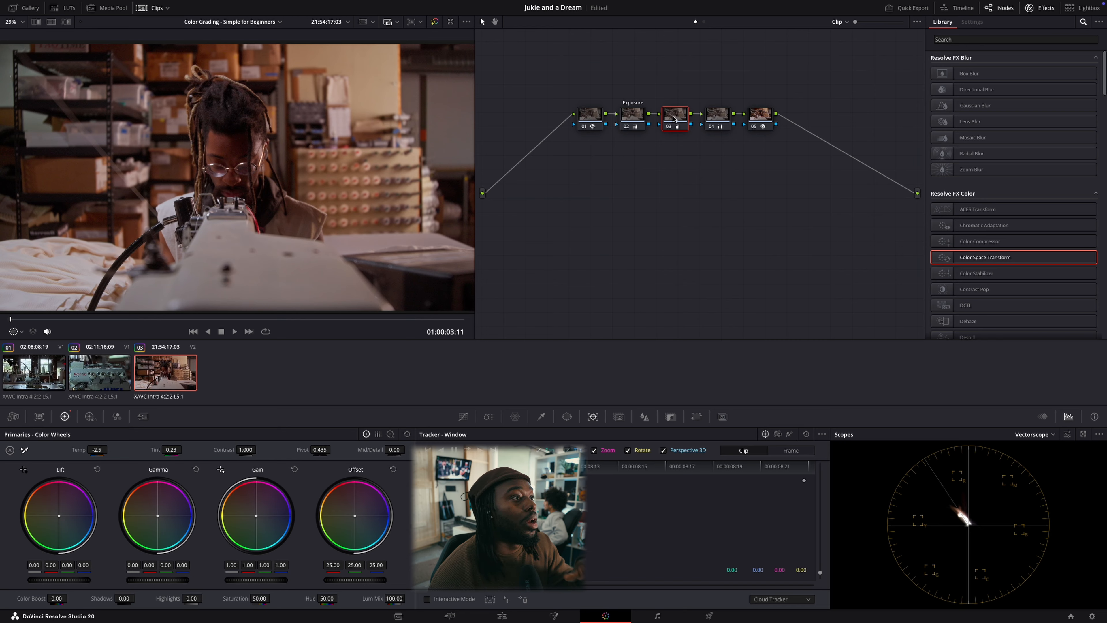
right_click(673, 119)
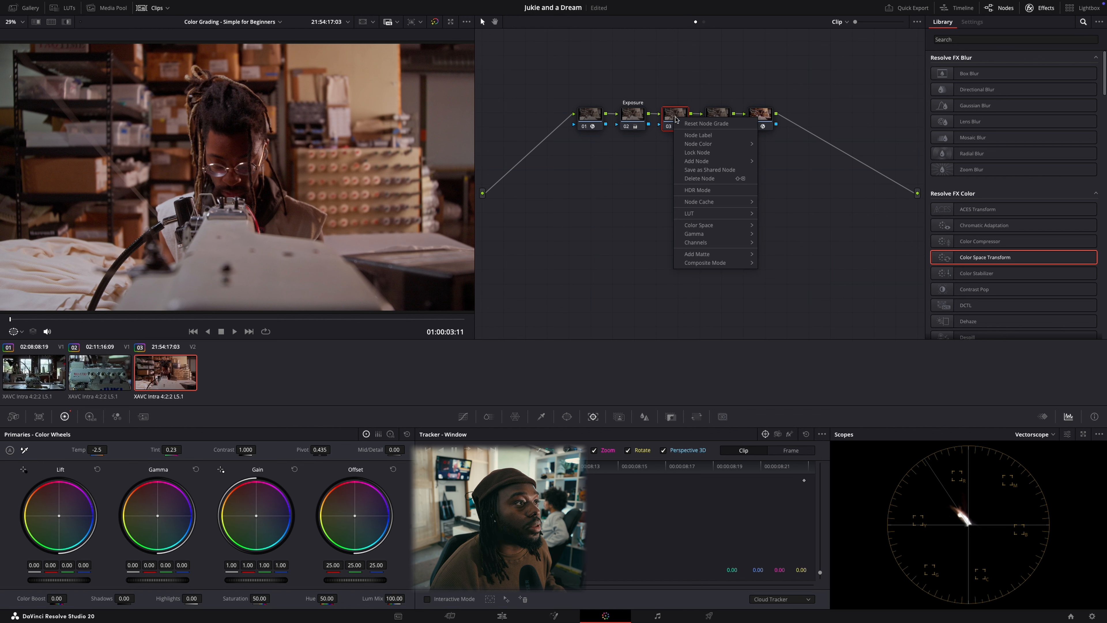
left_click(694, 126)
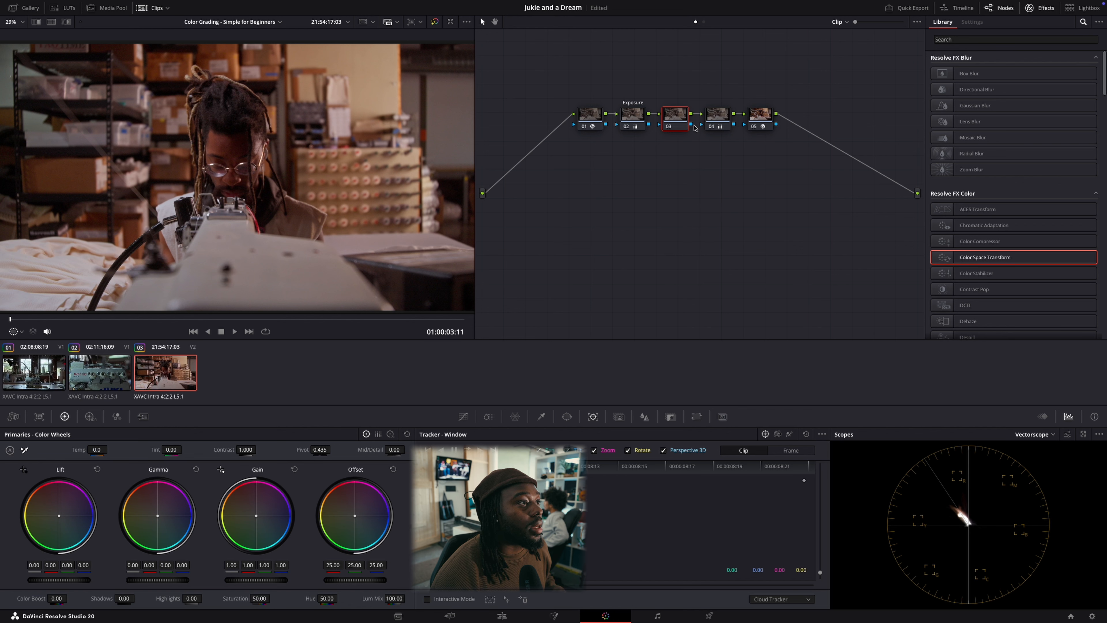
- White balance node 03 by sampling the pale items on the wall behind the man, keeping node 04 disabled only while sampling
left_click(712, 120)
left_click(675, 127)
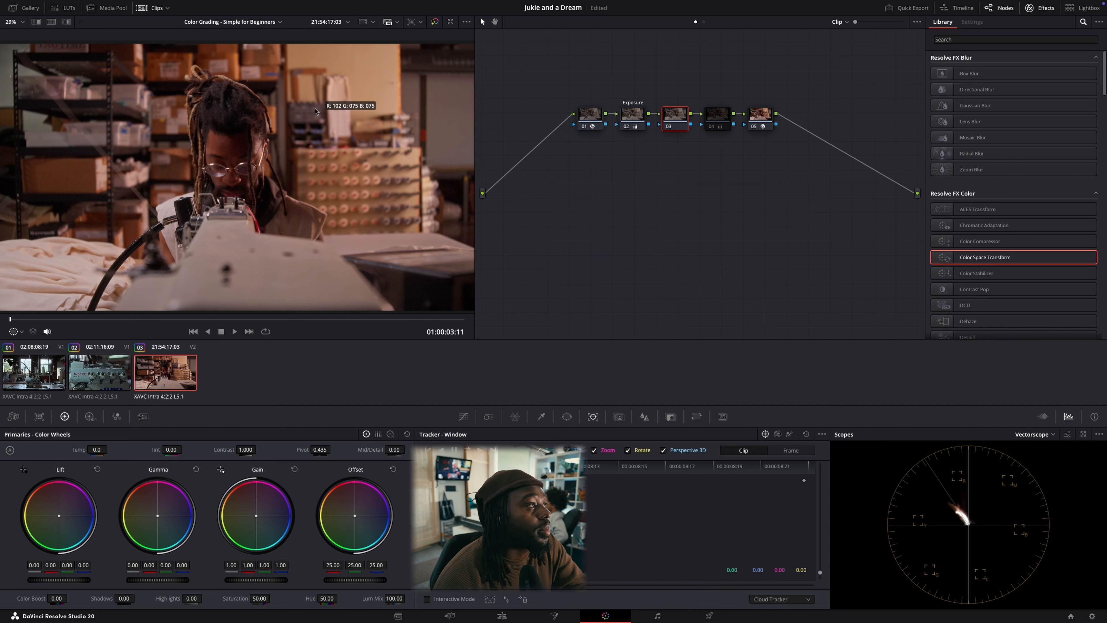
left_click(339, 123)
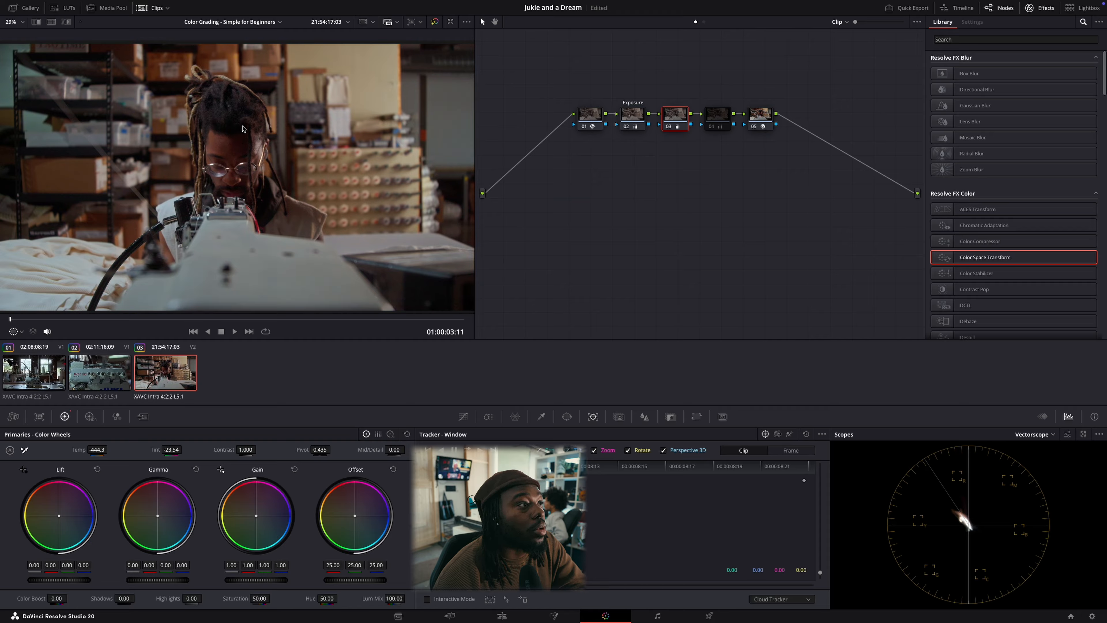
left_click(716, 120)
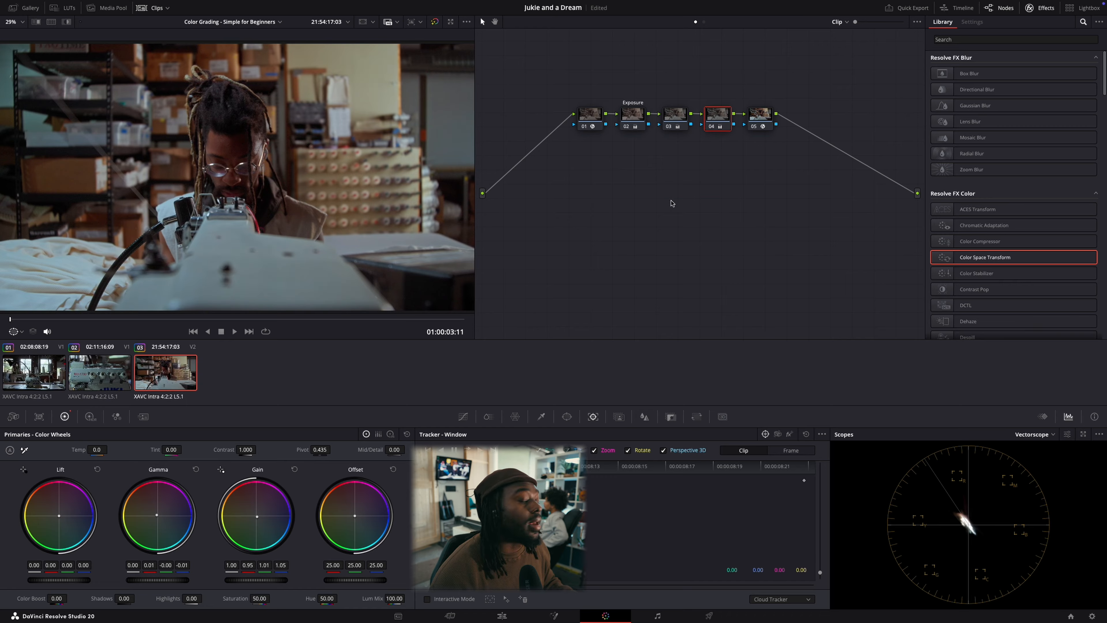